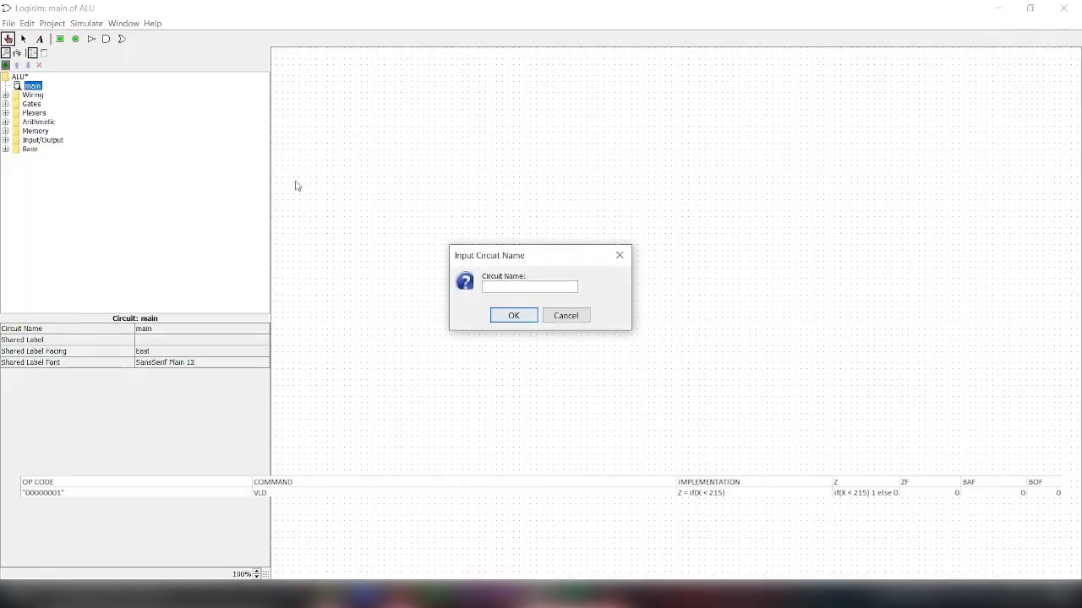
Step: Create a circuit named VLD and place an 8-bit input pin labelled X on its canvas
text(VLD)
key(Return)
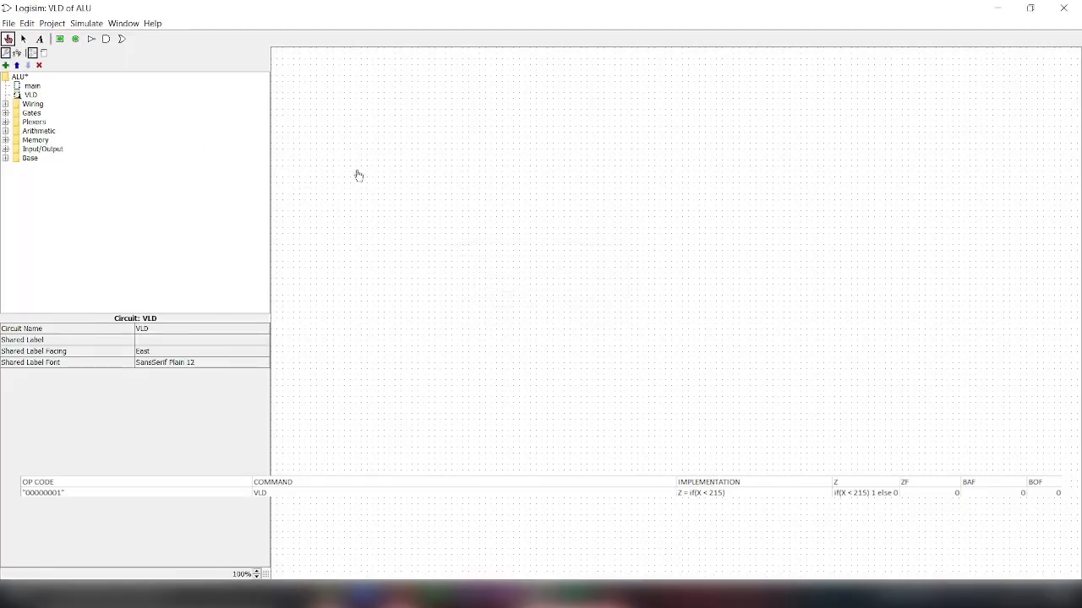
click(6, 104)
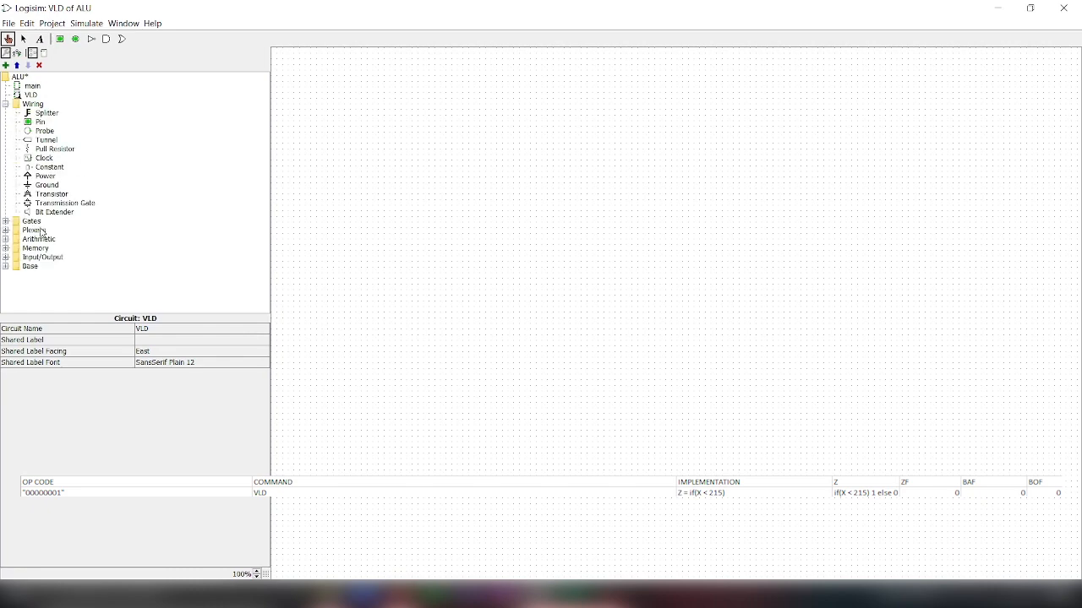
click(60, 39)
click(401, 171)
click(169, 351)
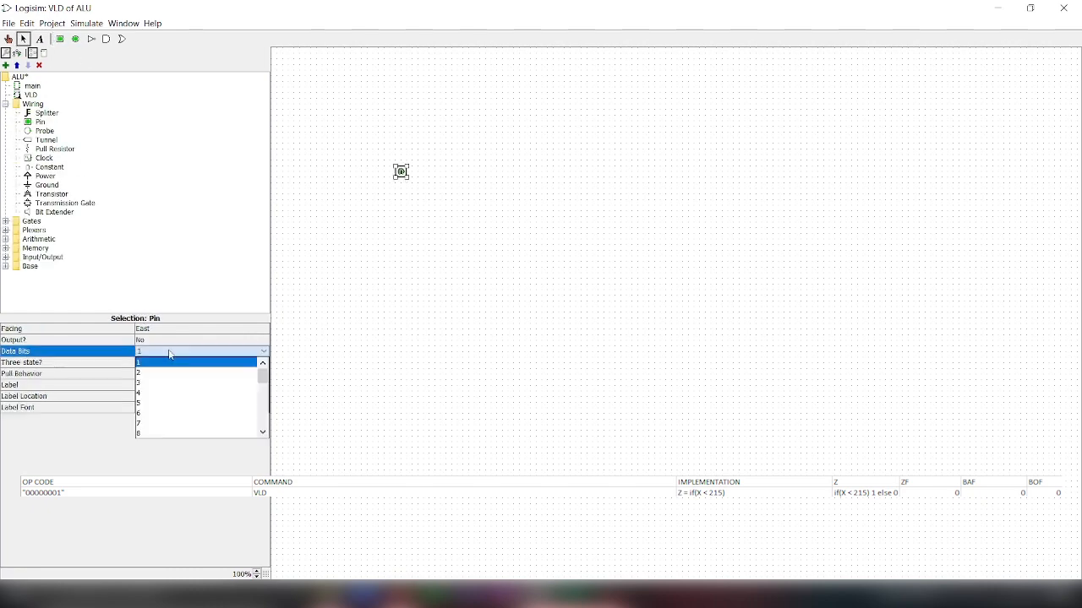
click(174, 431)
drag(385, 171, 425, 165)
click(150, 387)
text(x)
key(Return)
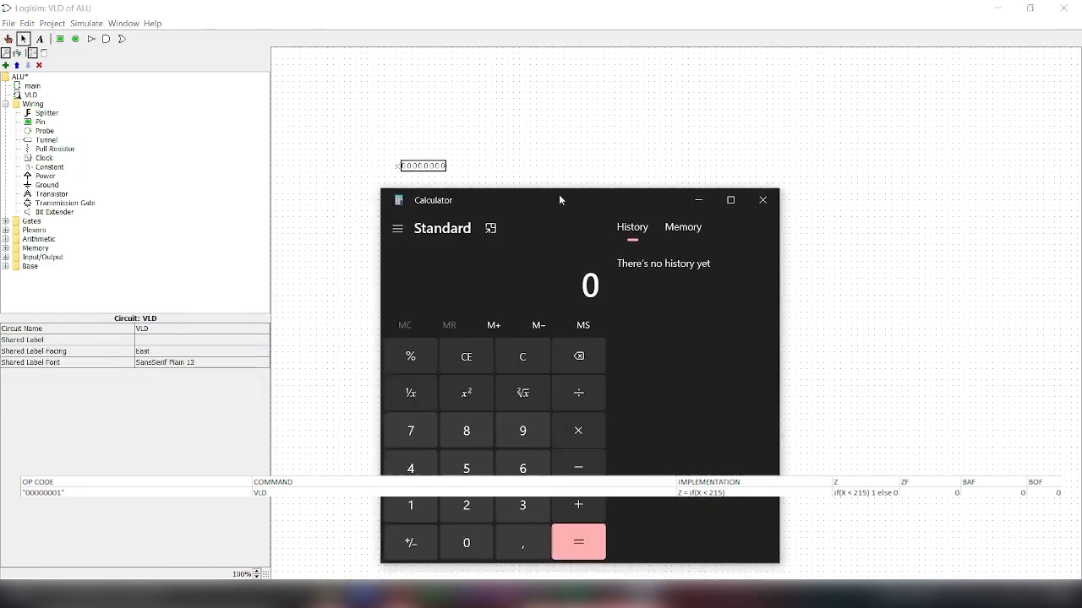
Step: Switch to Calculator and convert decimal 215 to hexadecimal in Programmer mode, then return to the VLD circuit in Logisim
drag(559, 196, 753, 140)
click(662, 449)
click(607, 447)
click(662, 410)
click(592, 171)
click(620, 313)
click(693, 466)
click(646, 466)
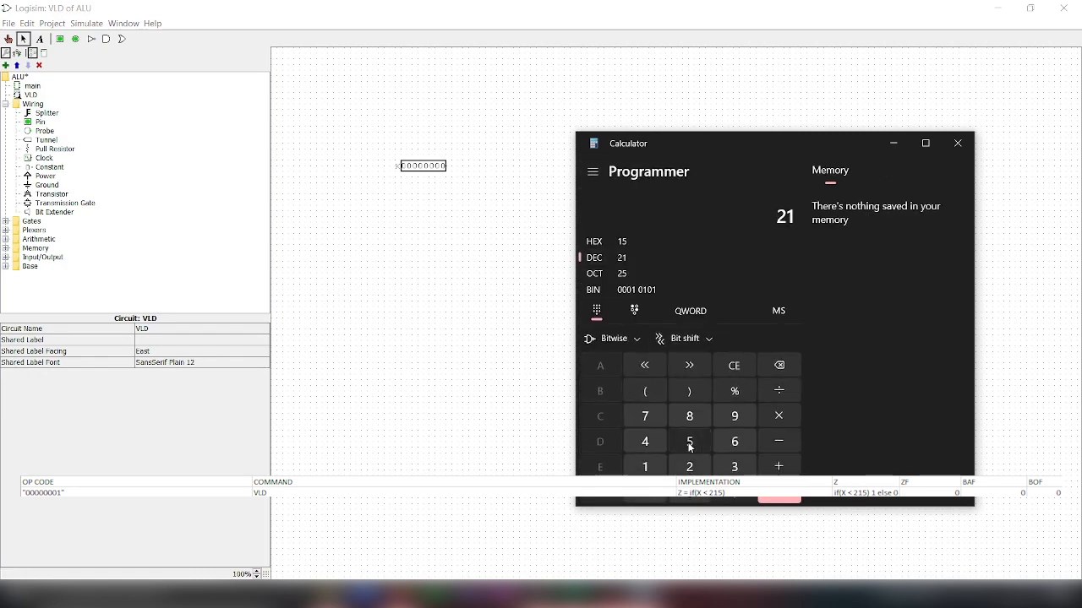
click(689, 444)
click(434, 233)
click(42, 122)
click(436, 206)
key(Delete)
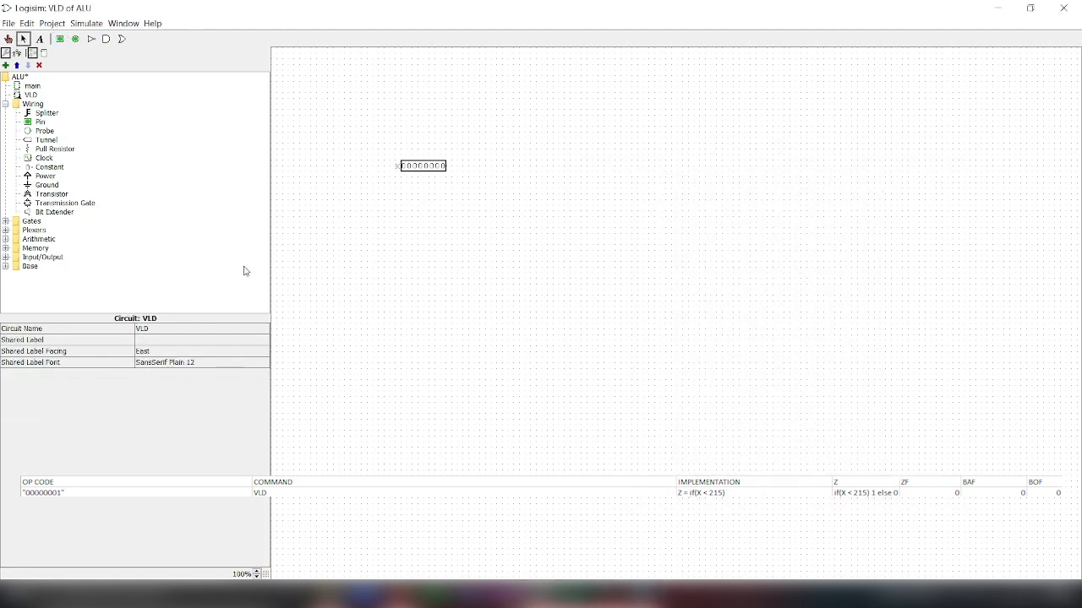
Step: Place a constant below input X with 8 data bits and the value 0xd7
click(45, 159)
click(51, 168)
click(441, 195)
click(173, 351)
click(157, 330)
click(153, 341)
click(157, 421)
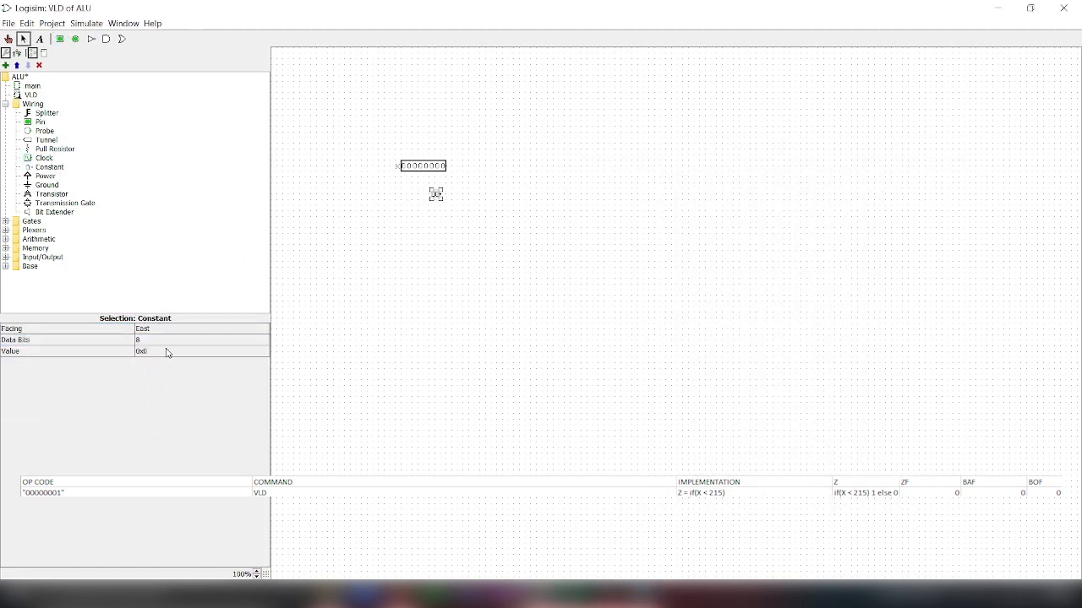
click(167, 351)
key(BackSpace)
text(d7)
key(Return)
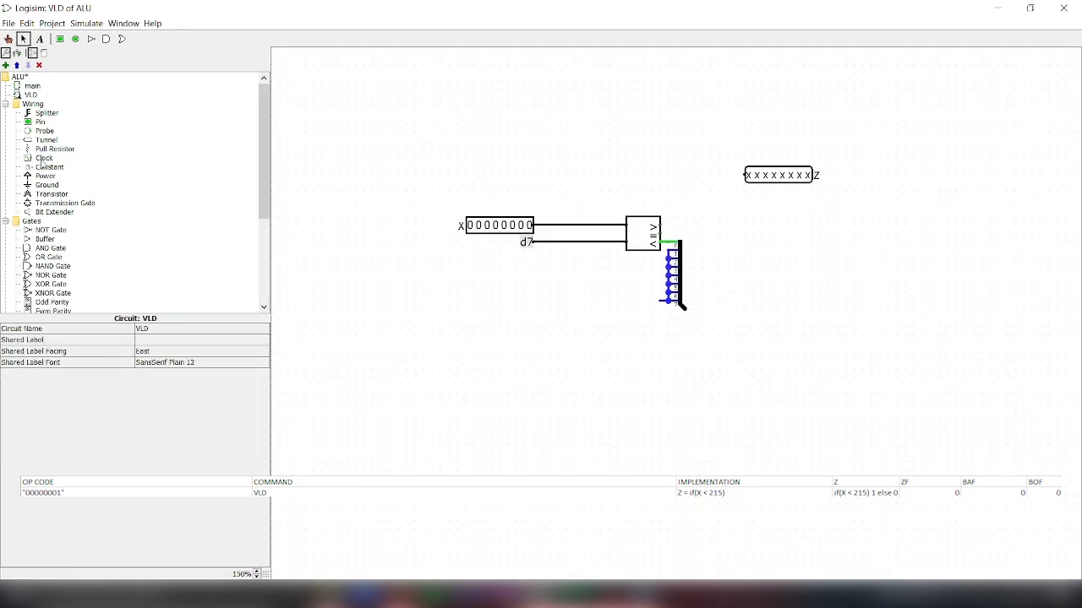
Step: Add a 1-bit 0 constant for the splitter's unused bits and connect output pin Z to the splitter's combined end
click(47, 167)
click(660, 300)
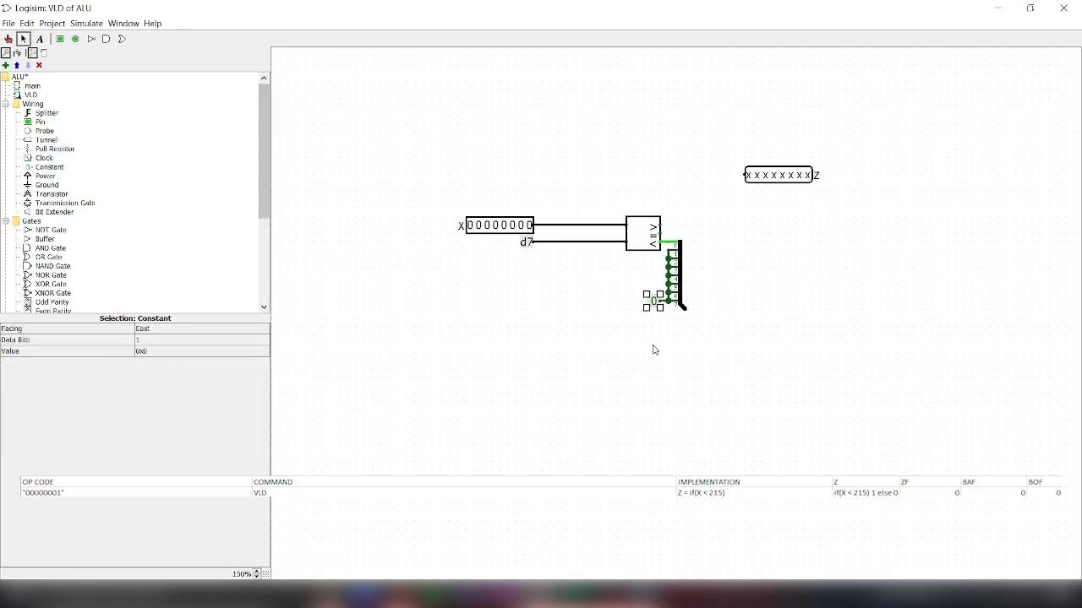
drag(685, 310, 701, 310)
drag(777, 180, 735, 316)
click(778, 380)
Step: Test the VLD circuit by setting input X to 11010110
click(7, 39)
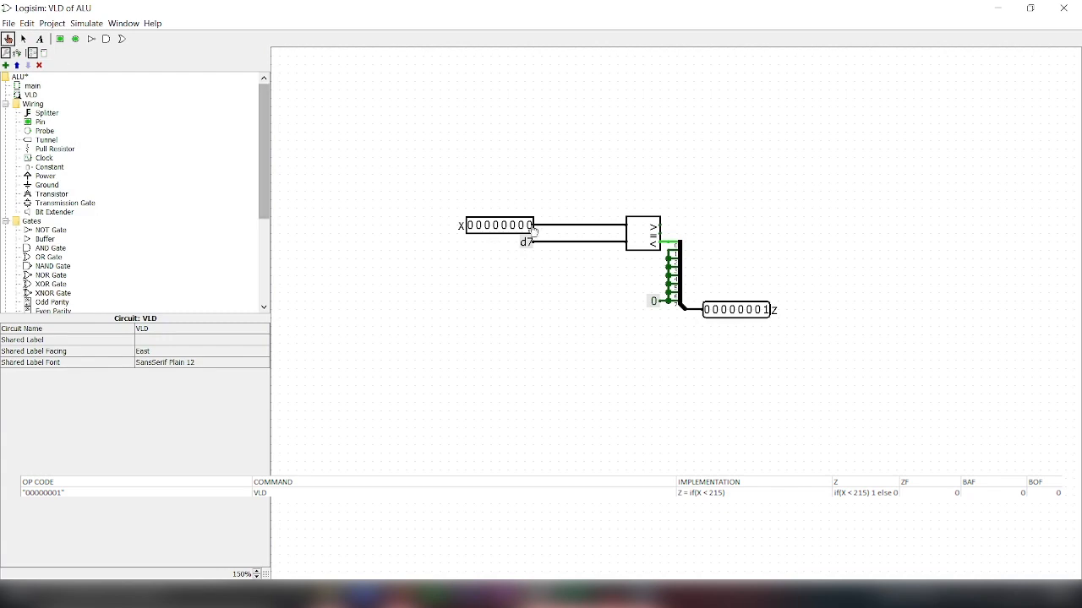
click(530, 226)
click(471, 228)
click(479, 227)
click(488, 227)
click(488, 228)
click(496, 228)
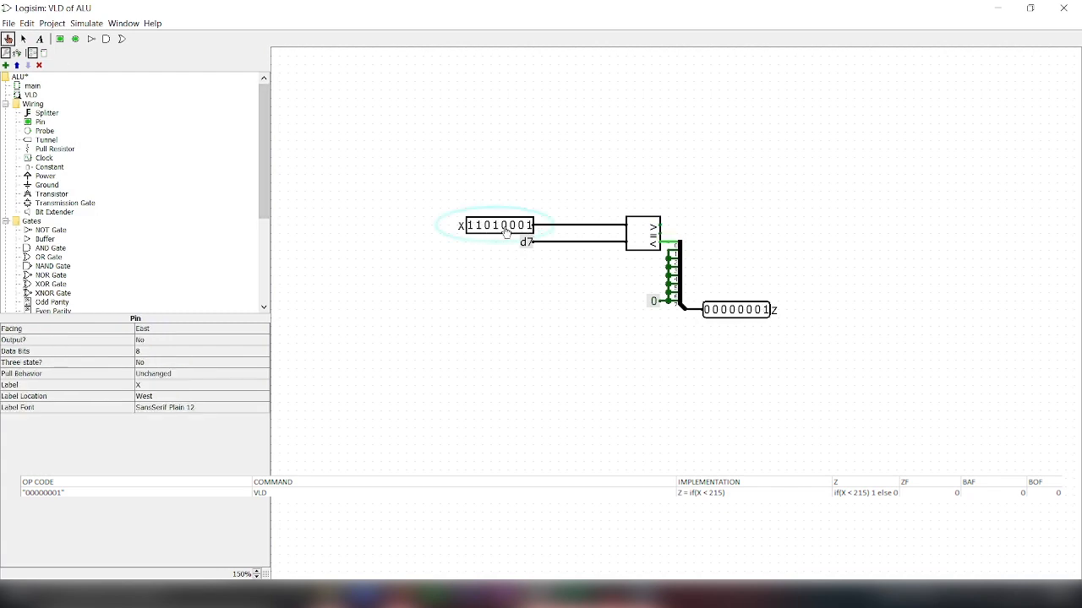
click(522, 227)
click(530, 228)
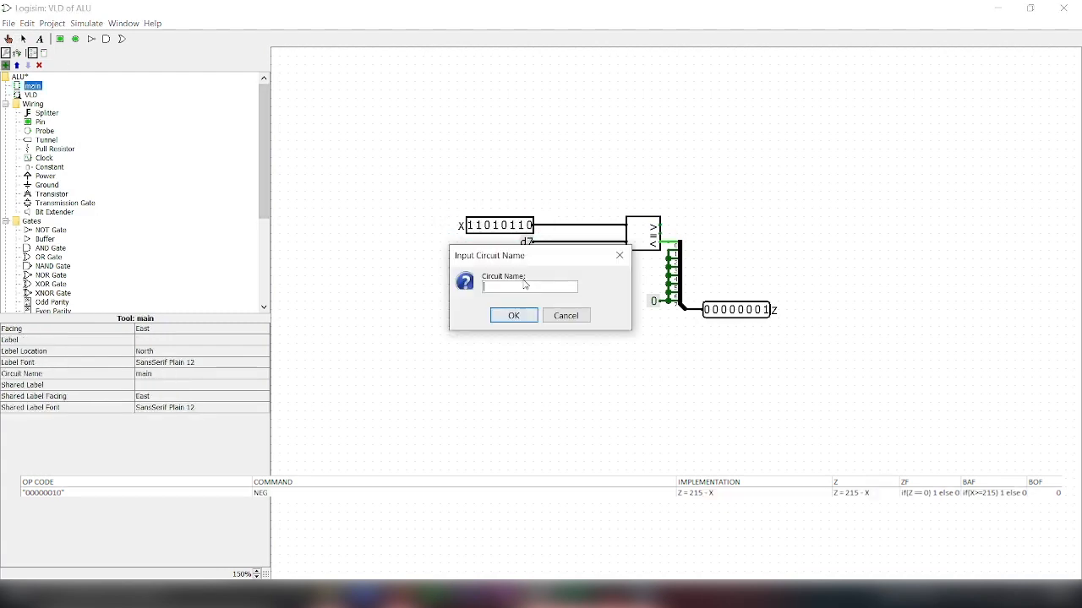
Step: Add a new circuit named NEG to the project
text(NEG)
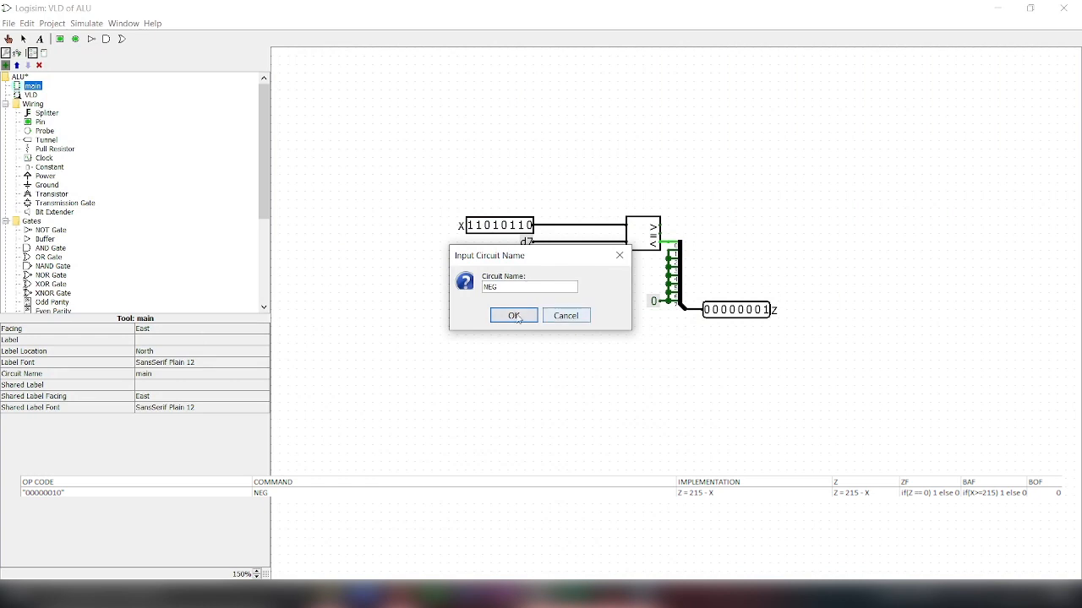
key(Return)
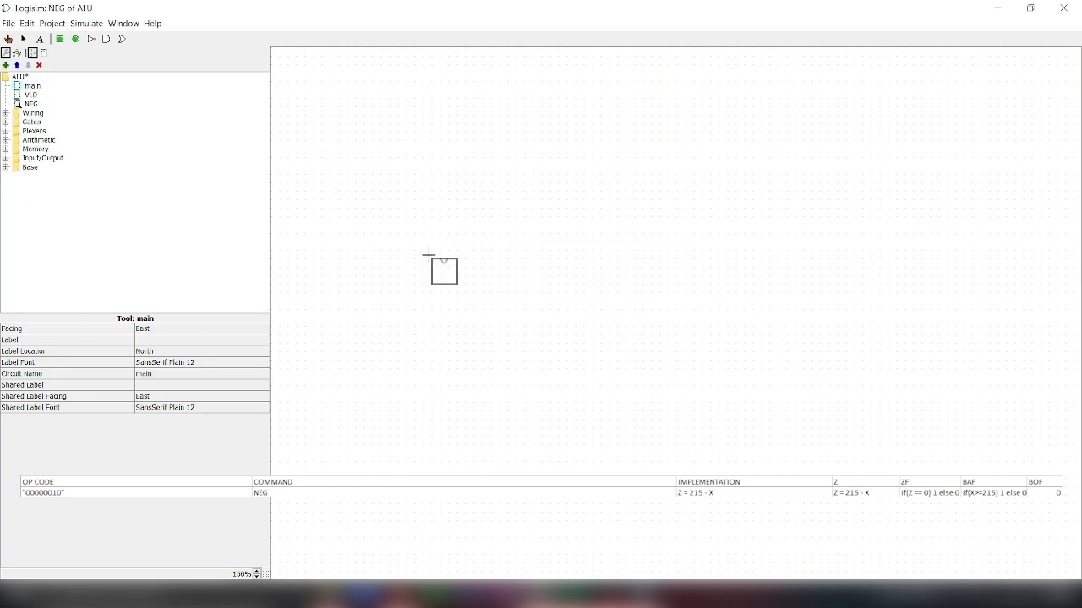
click(9, 39)
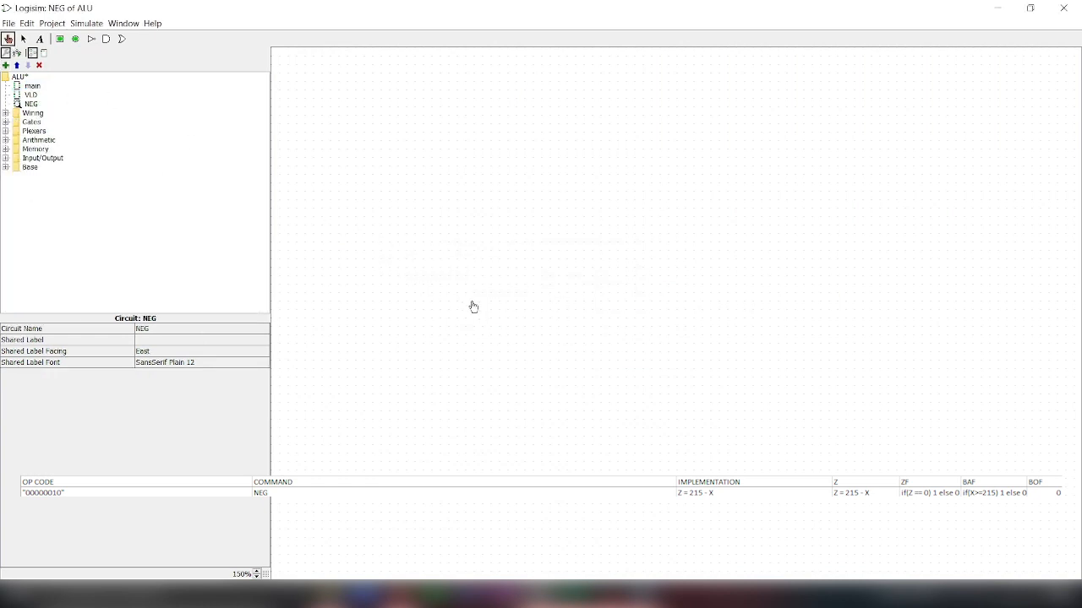
Step: Copy input pin X and the d7 constant from the VLD circuit into NEG, positioning the constant just above X
double_click(31, 94)
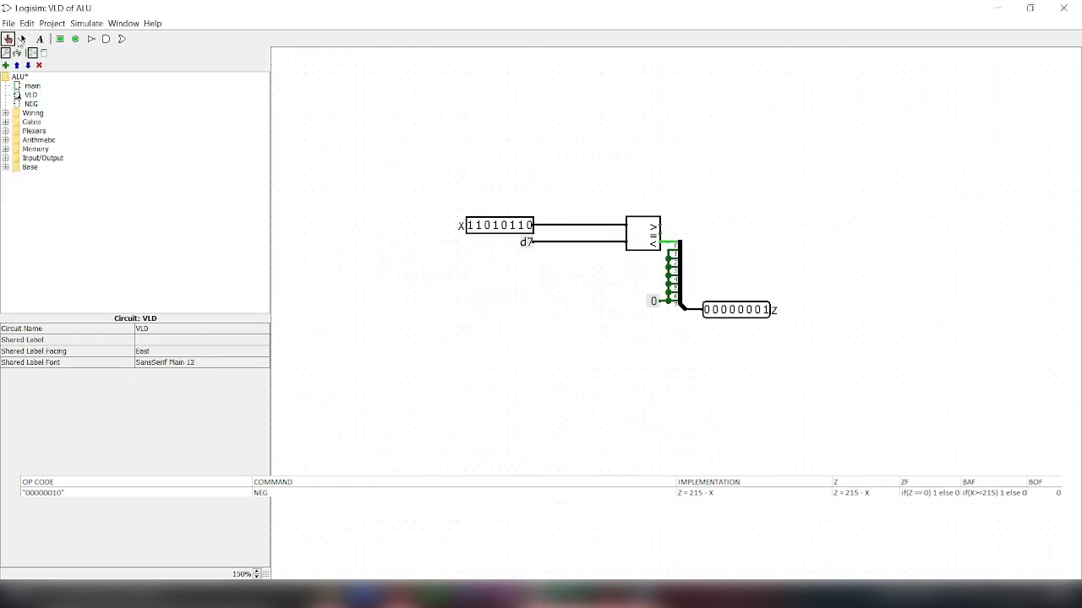
click(23, 39)
key(ctrl+c)
double_click(30, 104)
drag(448, 207, 526, 208)
key(ctrl+v)
click(488, 268)
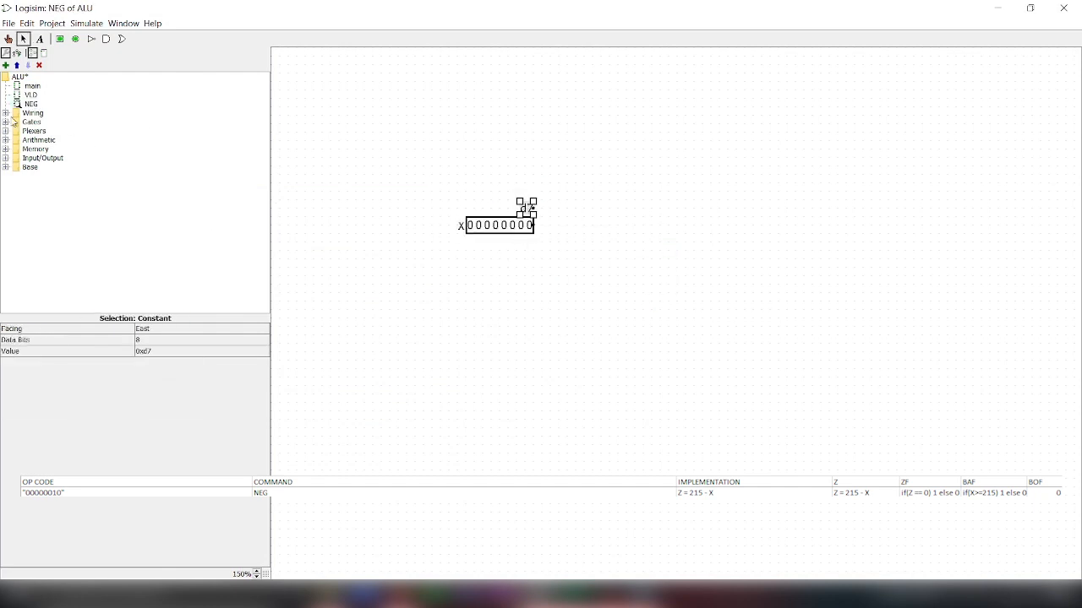
Step: Place an 8-bit subtractor beside the inputs, wiring d7 to its minuend and X to its subtrahend
click(6, 139)
click(51, 158)
click(643, 233)
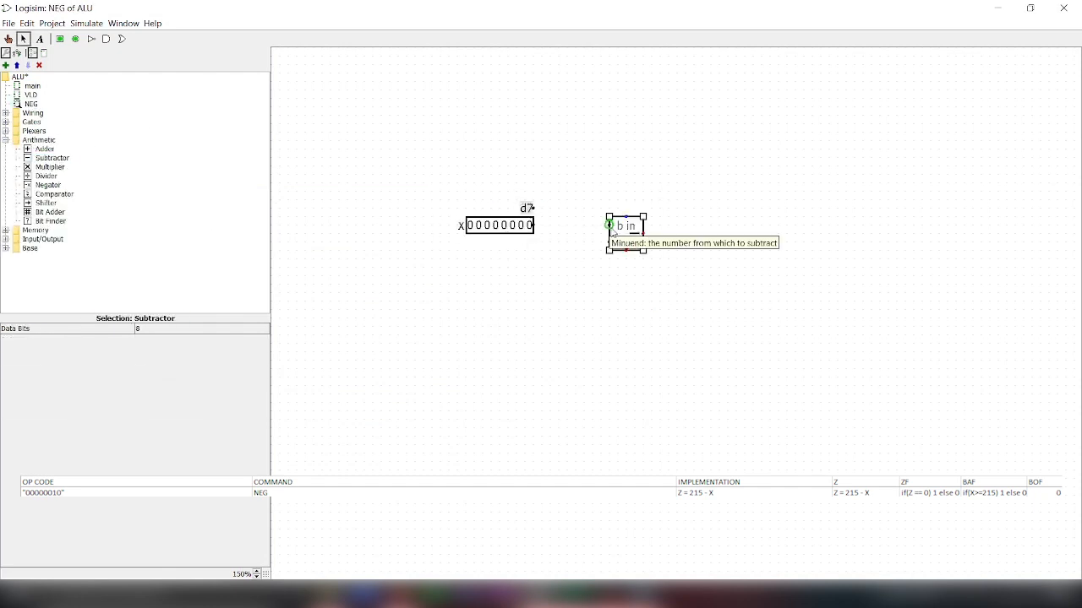
drag(612, 229, 534, 225)
drag(534, 208, 609, 208)
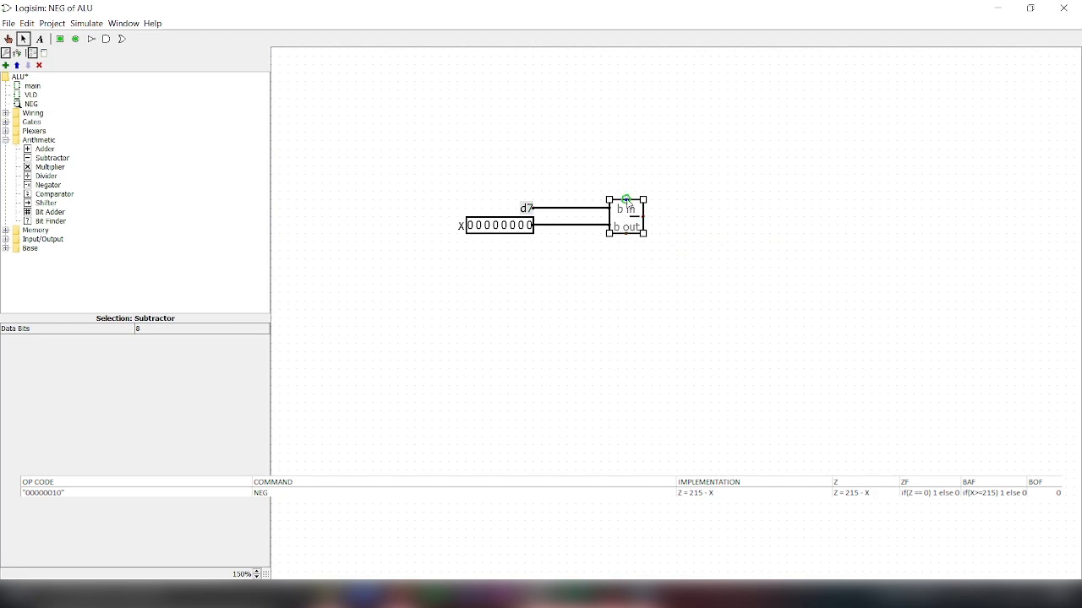
Step: Feed a 0 constant into the subtractor's borrow-in and draw a wire out of its result output
click(60, 39)
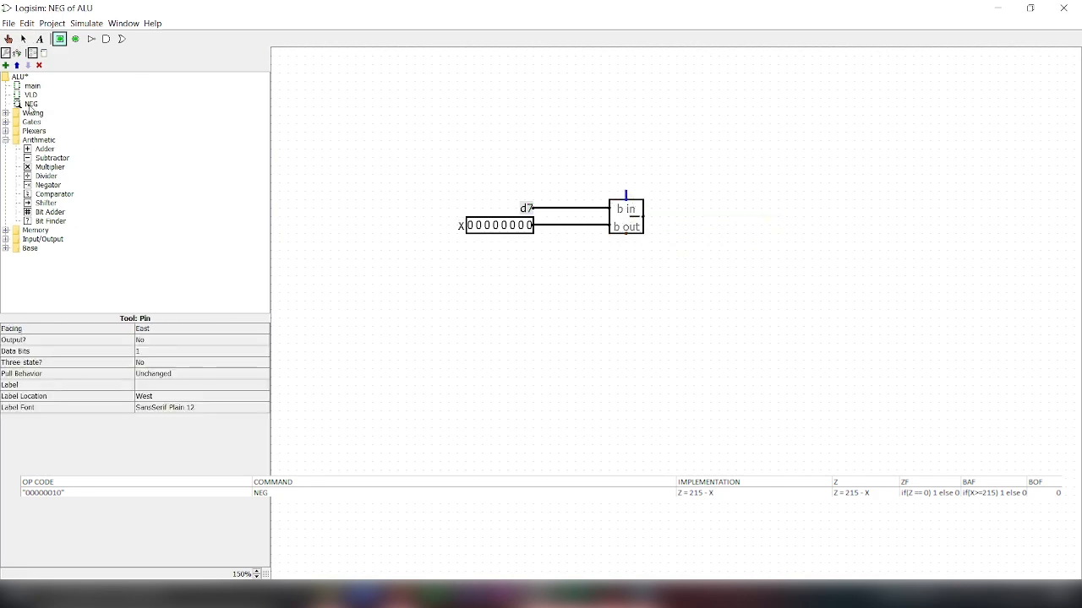
click(6, 113)
click(47, 175)
click(626, 191)
click(627, 237)
drag(643, 216, 676, 216)
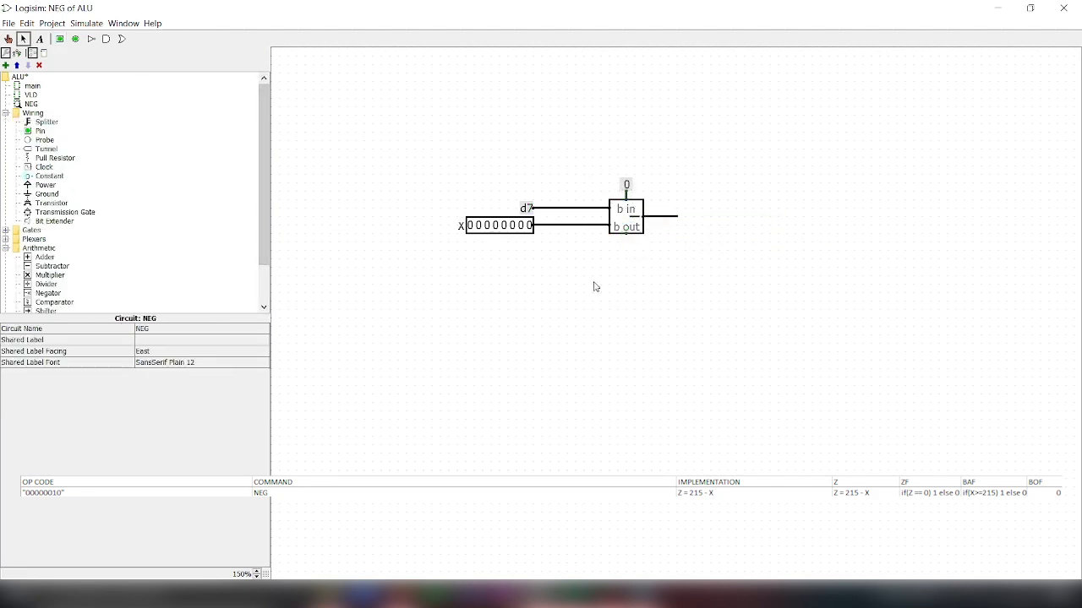
Step: Place an 8-bit output pin labelled Z and connect it to the subtractor's output wire
click(75, 39)
click(719, 225)
click(167, 352)
click(167, 435)
click(176, 386)
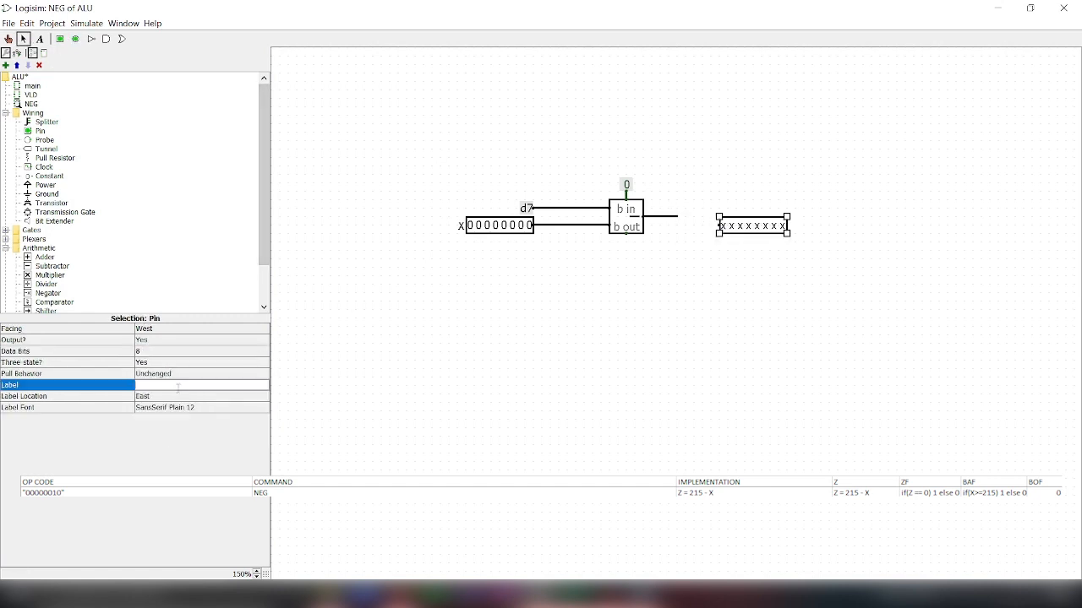
text(z)
key(Return)
click(150, 384)
key(Return)
drag(755, 225, 738, 217)
click(749, 252)
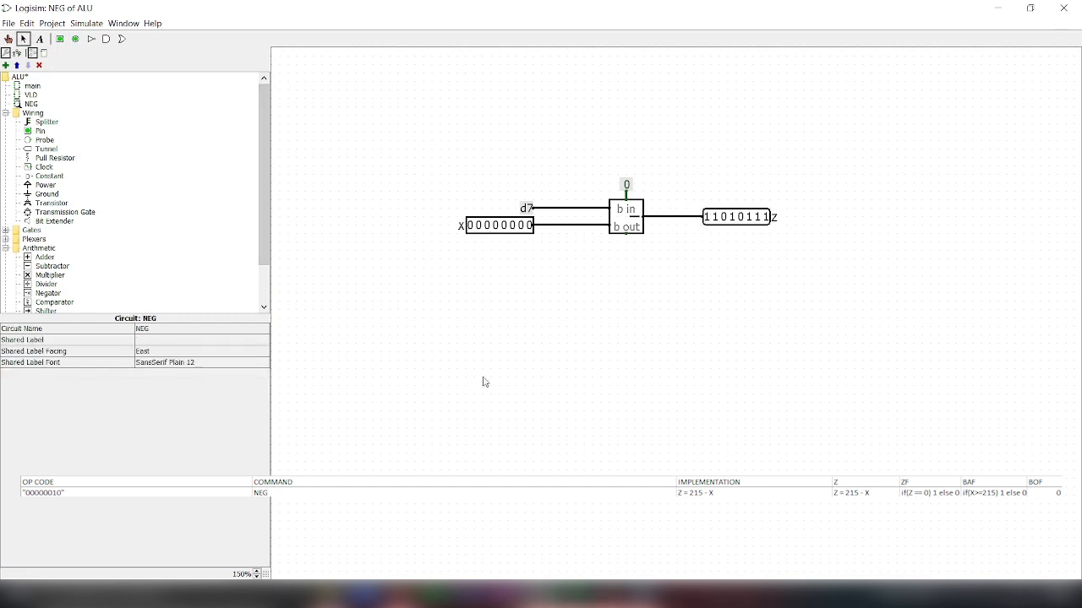
Step: Test the NEG subtraction by setting the bits of input X to 11010111
click(9, 39)
click(529, 226)
click(528, 226)
click(522, 226)
click(521, 225)
click(471, 226)
click(478, 226)
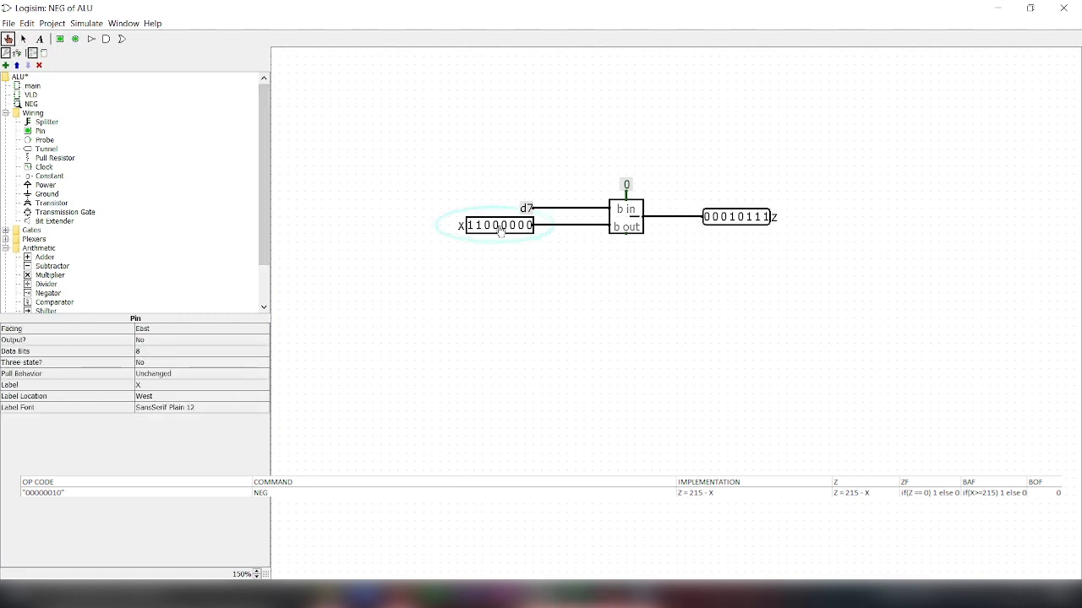
click(496, 226)
click(513, 227)
click(521, 226)
click(530, 226)
Step: Place an 8-bit comparator above output Z and branch the subtractor's result wire into its lower input
click(24, 39)
mouse_move(676, 216)
mouse_down()
mouse_move(686, 183)
mouse_move(626, 184)
mouse_move(626, 151)
mouse_up()
scroll(76, 254, down, 2)
click(55, 255)
click(719, 175)
drag(627, 166, 684, 166)
click(694, 174)
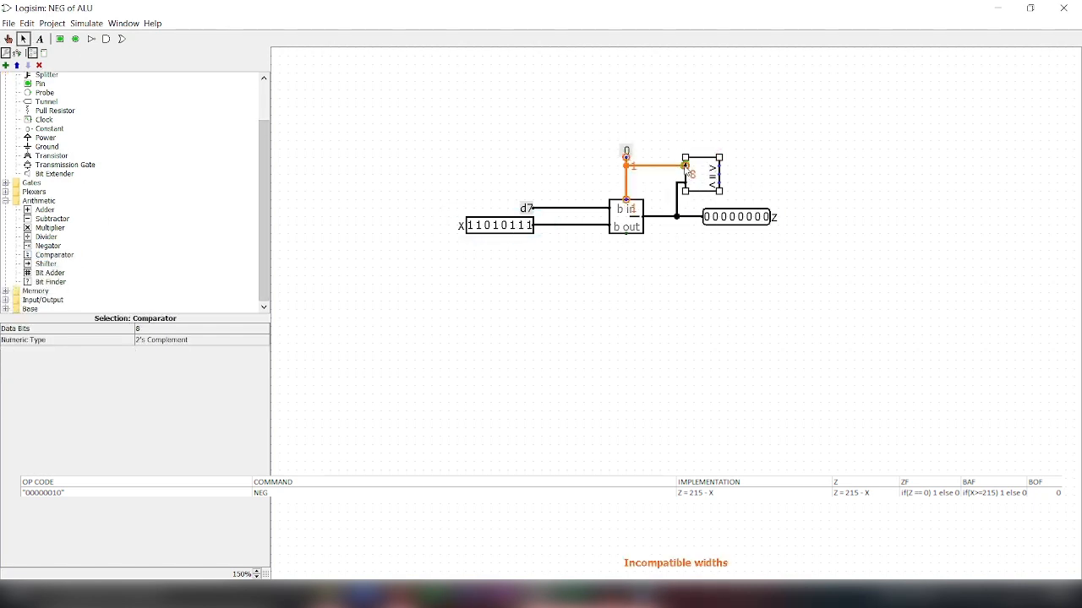
key(ctrl+z)
key(ctrl+z)
Step: Feed an 8-bit 00 constant into the comparator's upper input and run a wire from its equal output
click(49, 128)
click(652, 166)
click(655, 187)
click(645, 166)
click(181, 339)
click(173, 422)
drag(652, 167, 736, 175)
Step: Duplicate pin Z onto the comparator's equal output as a 1-bit pin labelled ZF, and move the 00 constant closer to the comparator
click(733, 219)
key(ctrl+d)
drag(734, 231, 759, 181)
click(182, 352)
click(173, 363)
click(182, 385)
text(F)
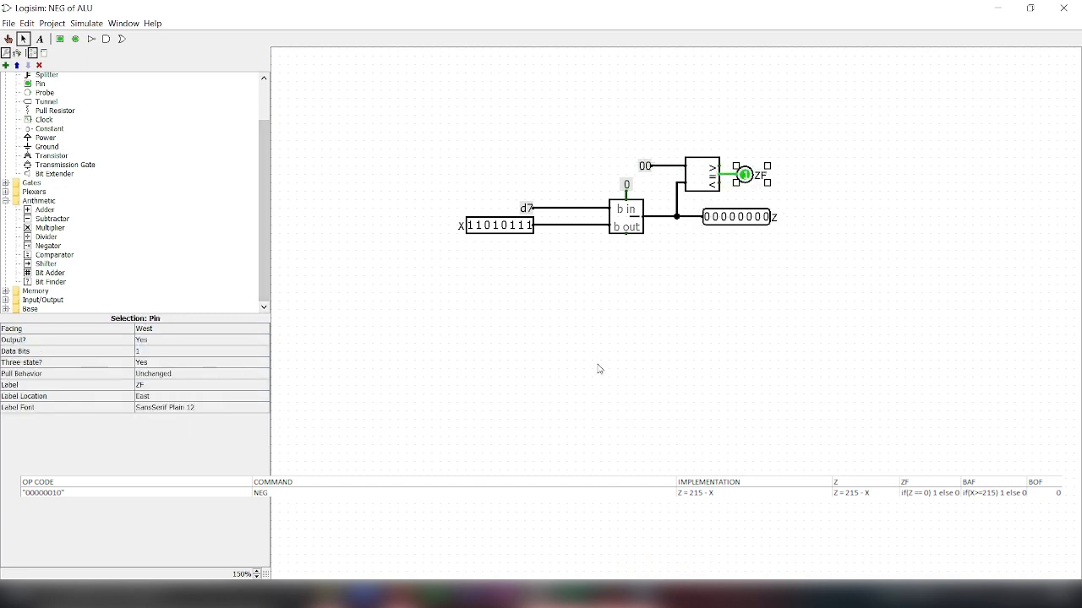
drag(646, 167, 662, 166)
Step: Place an unsigned 8-bit comparator below the subtractor, branch d7 and X into its inputs, and draw a short wire from its less-than output
click(54, 255)
click(626, 292)
drag(592, 284, 575, 209)
drag(559, 226, 558, 301)
mouse_move(626, 293)
mouse_down()
mouse_move(652, 292)
mouse_move(634, 301)
mouse_up()
key(ctrl+z)
click(622, 296)
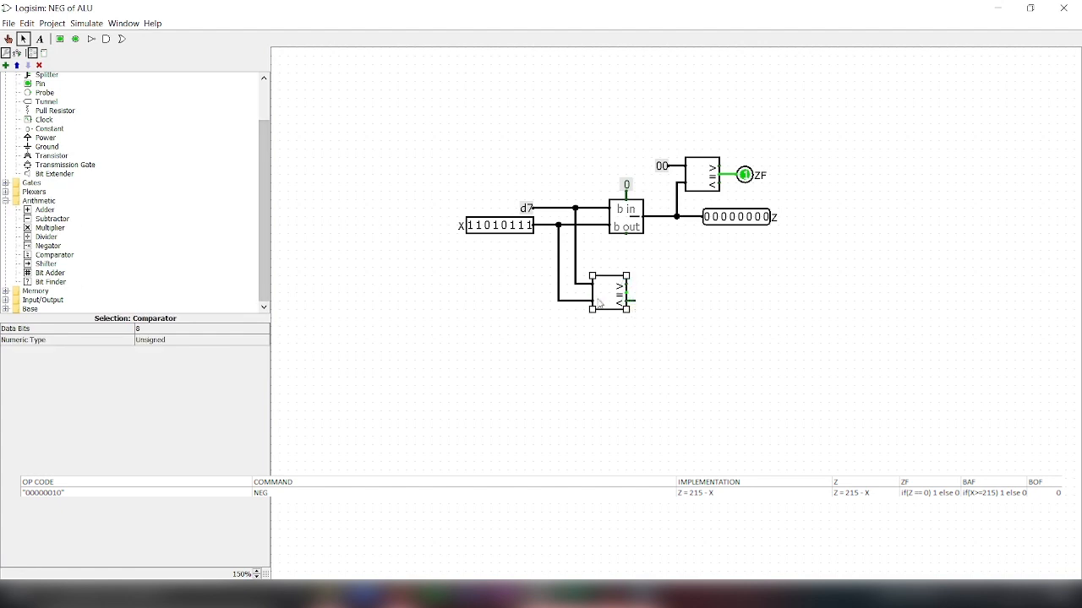
Step: Set input X to 11010110 to test the lower comparator's less-than output
key(ctrl+1)
click(529, 225)
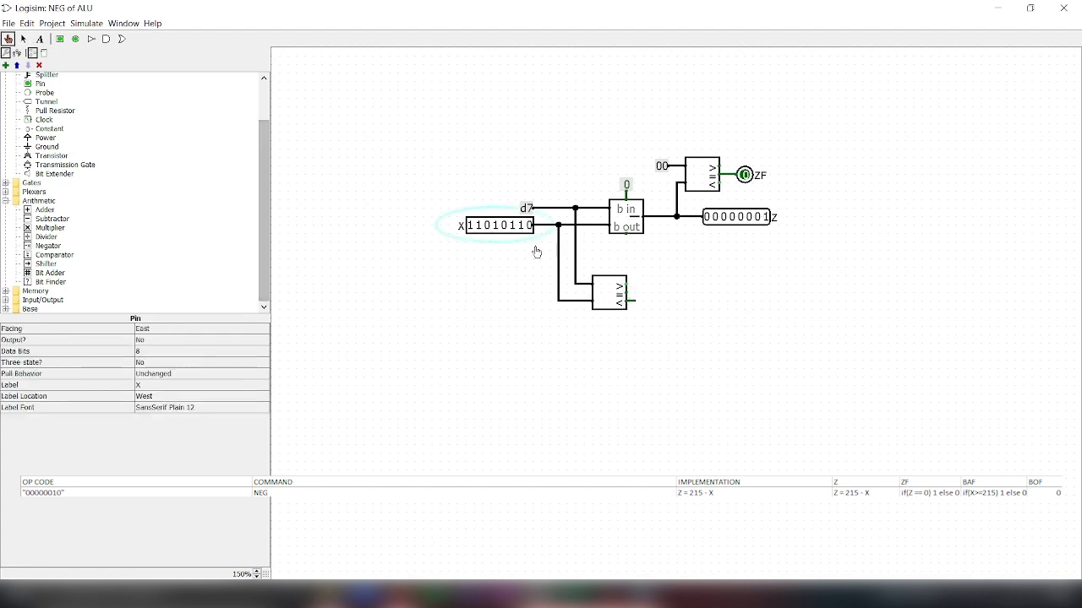
key(ctrl+2)
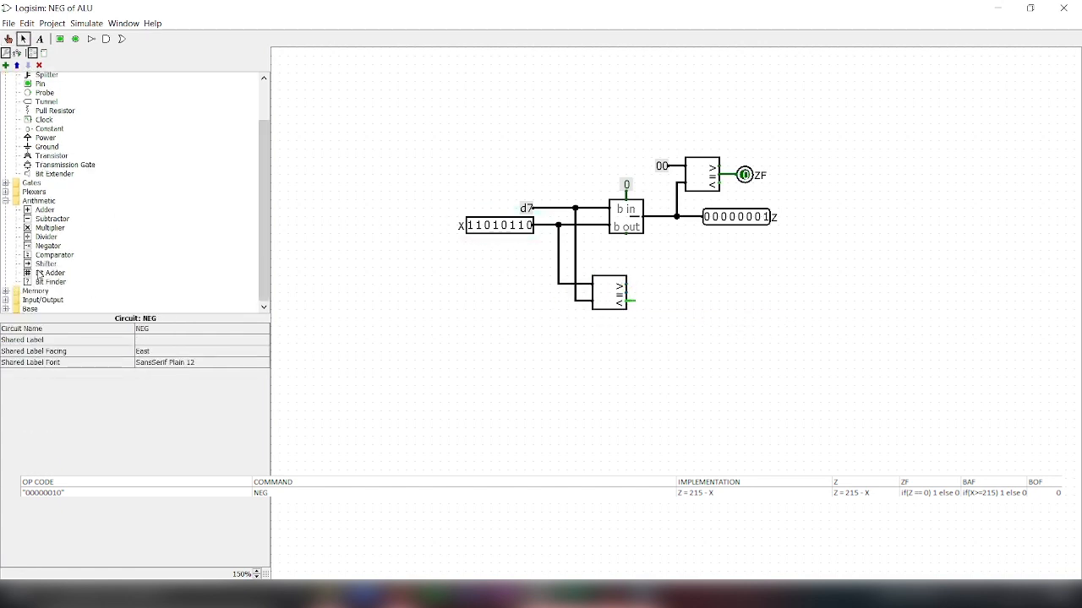
Step: Place a NOT gate after the lower comparator's less-than output and put a duplicate of the ZF pin at the gate's output
double_click(32, 184)
click(50, 192)
click(660, 303)
mouse_move(660, 302)
mouse_down()
mouse_move(685, 302)
mouse_move(655, 301)
mouse_up()
click(744, 176)
key(ctrl+d)
drag(743, 178, 694, 304)
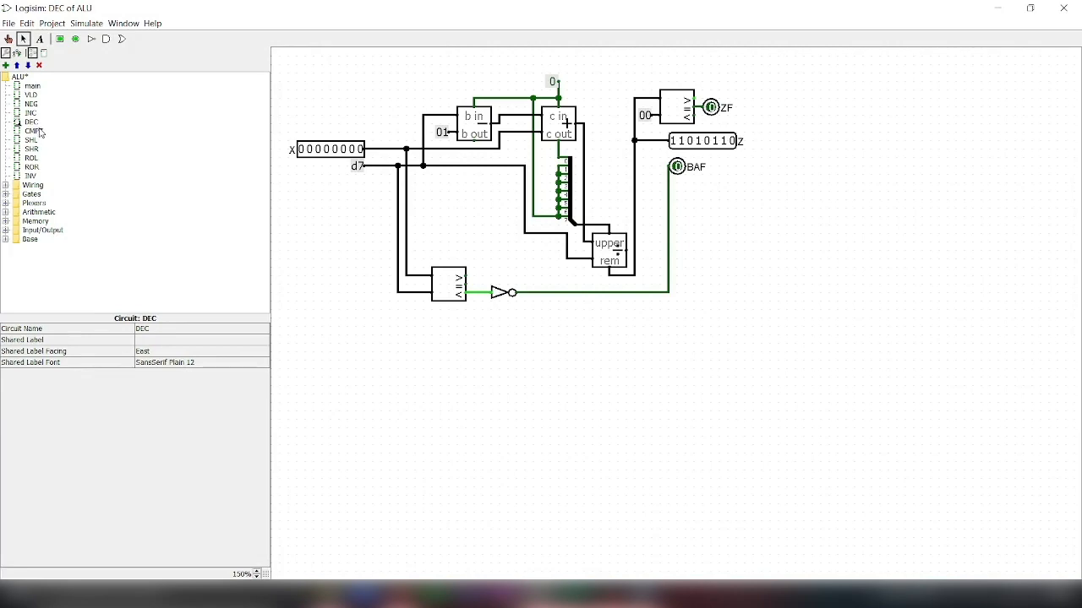
Step: Review the layouts of the CMPZ, SHL, ROL, ROR and INV circuits one after another
double_click(34, 131)
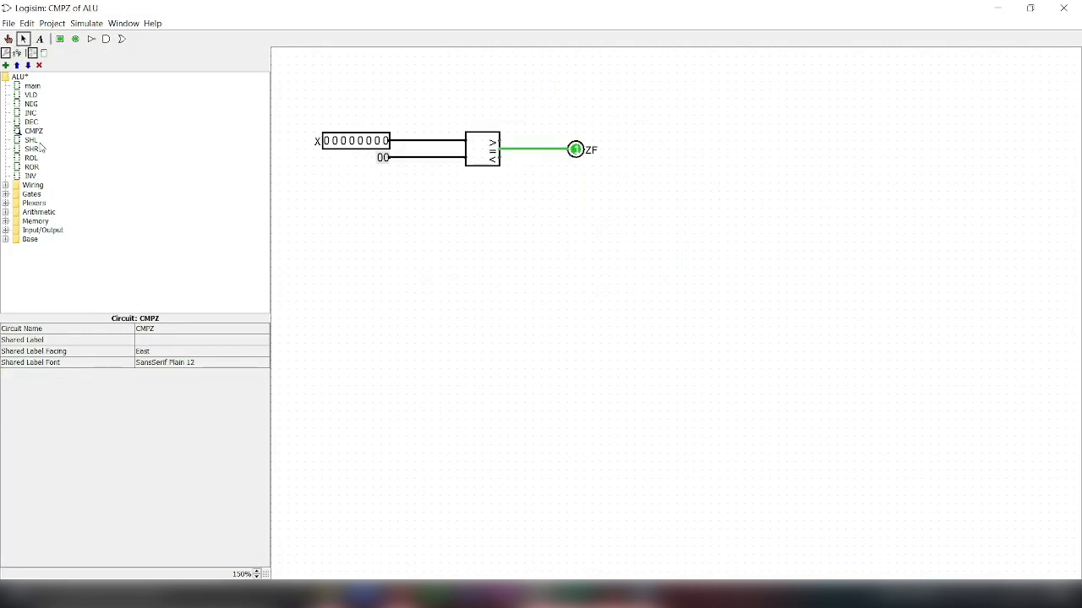
double_click(32, 140)
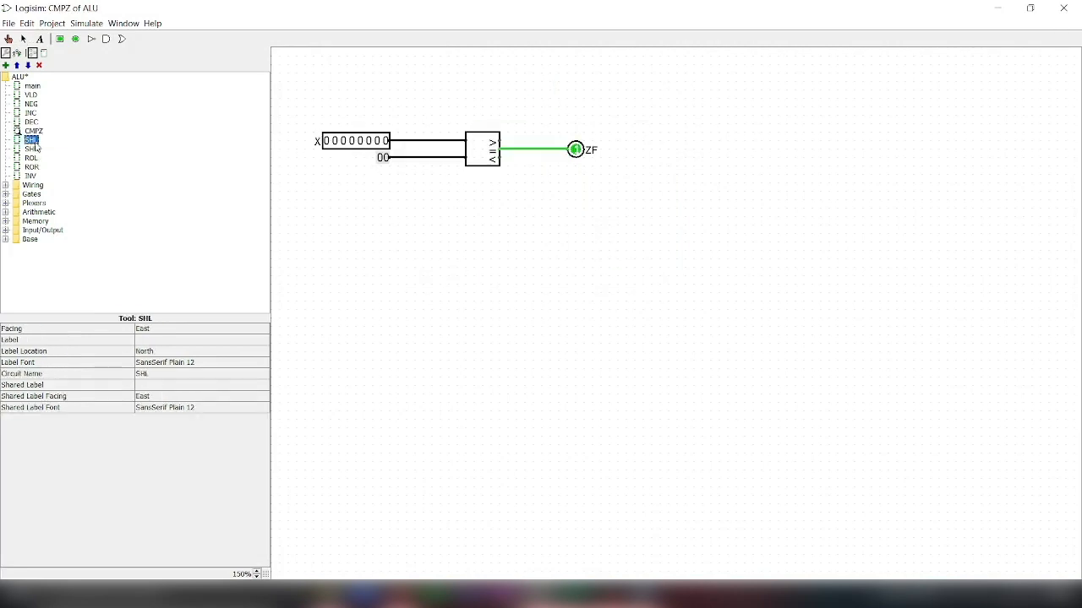
double_click(33, 159)
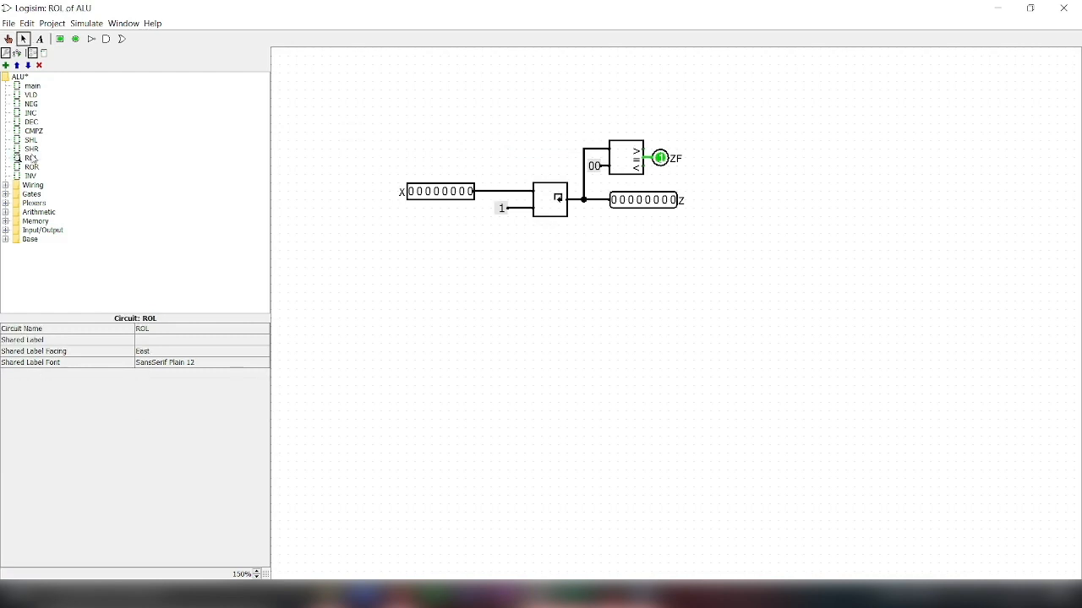
double_click(31, 167)
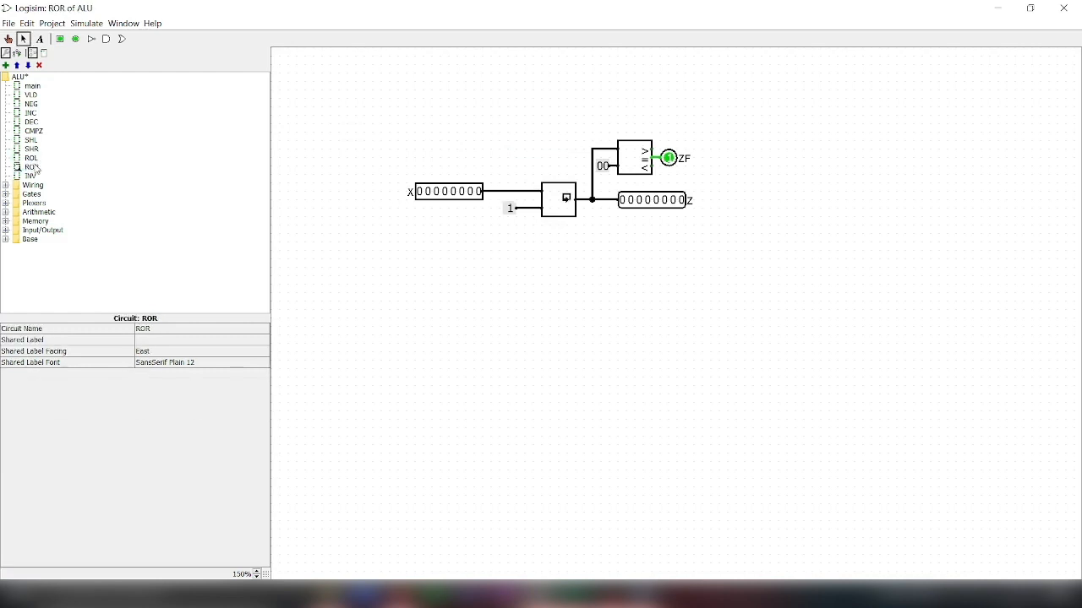
double_click(30, 177)
click(32, 169)
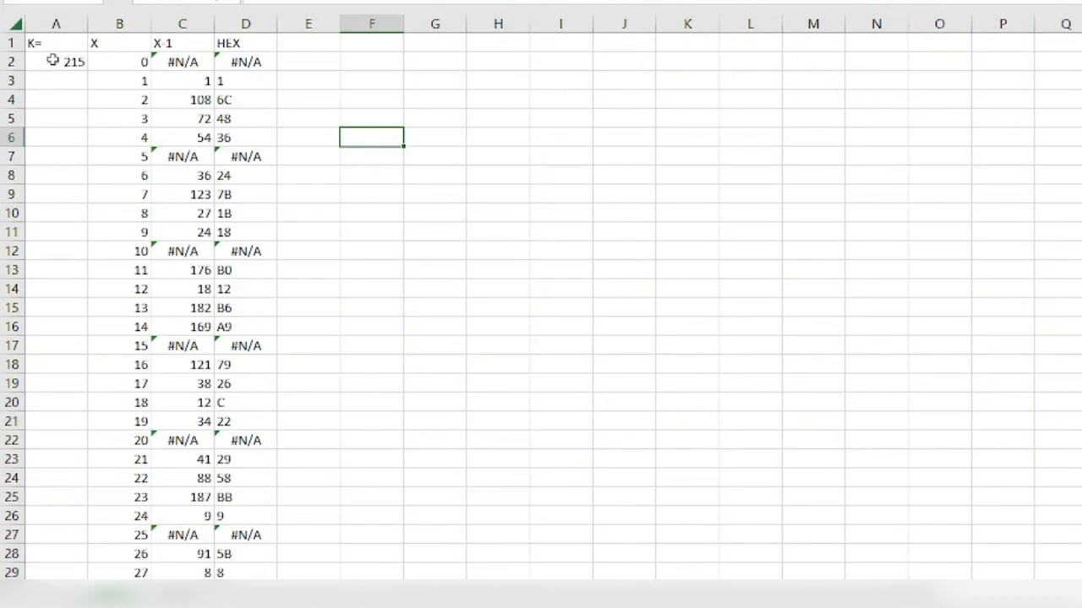
Step: Switch to the Excel inverse table and examine the K value in A1:A2 and the first X entry in B2
click(60, 65)
drag(58, 43, 57, 64)
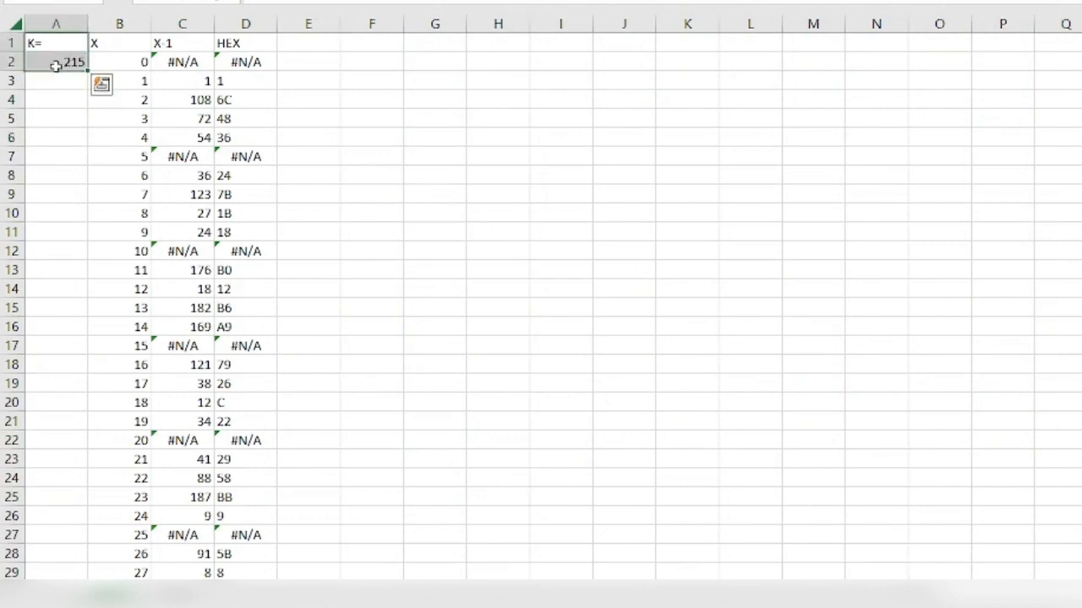
click(121, 61)
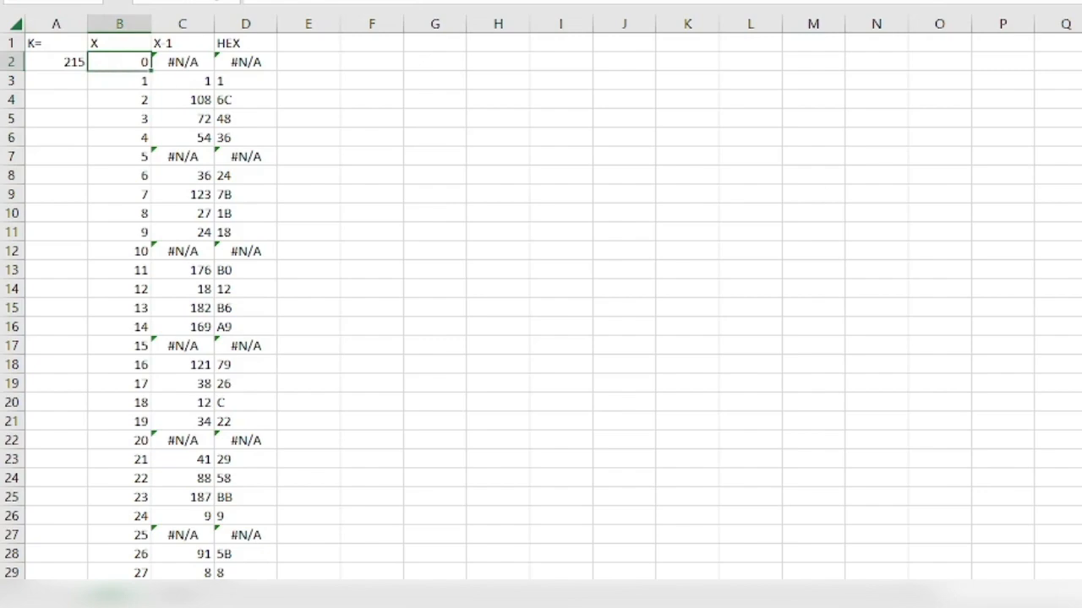
Step: Examine the last X entry in B216 and the inverse and hexadecimal formulas in C2 and D2
scroll(541, 308, down, 20)
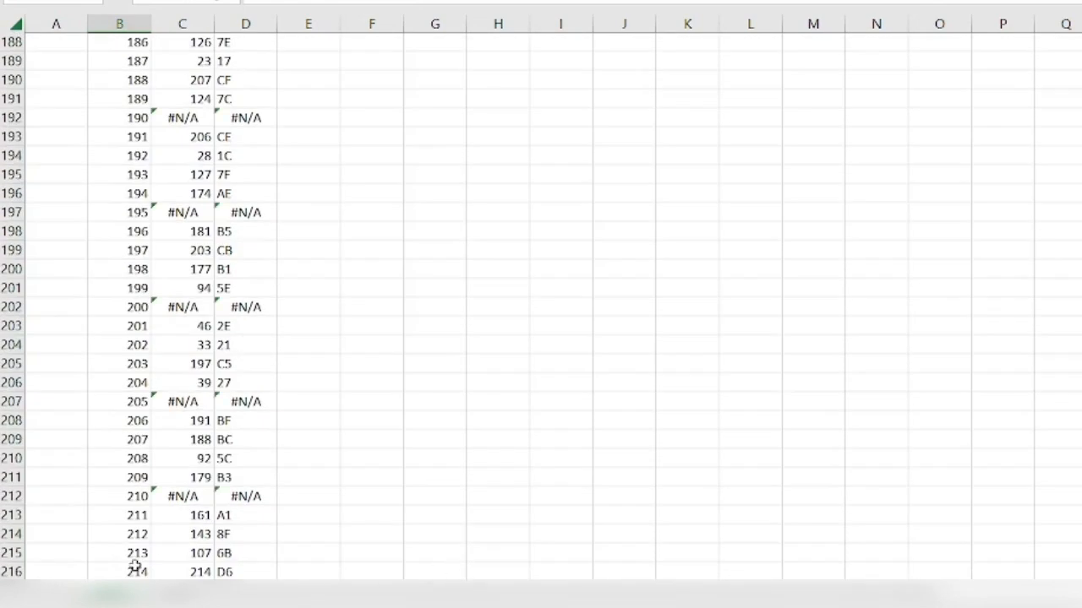
click(120, 568)
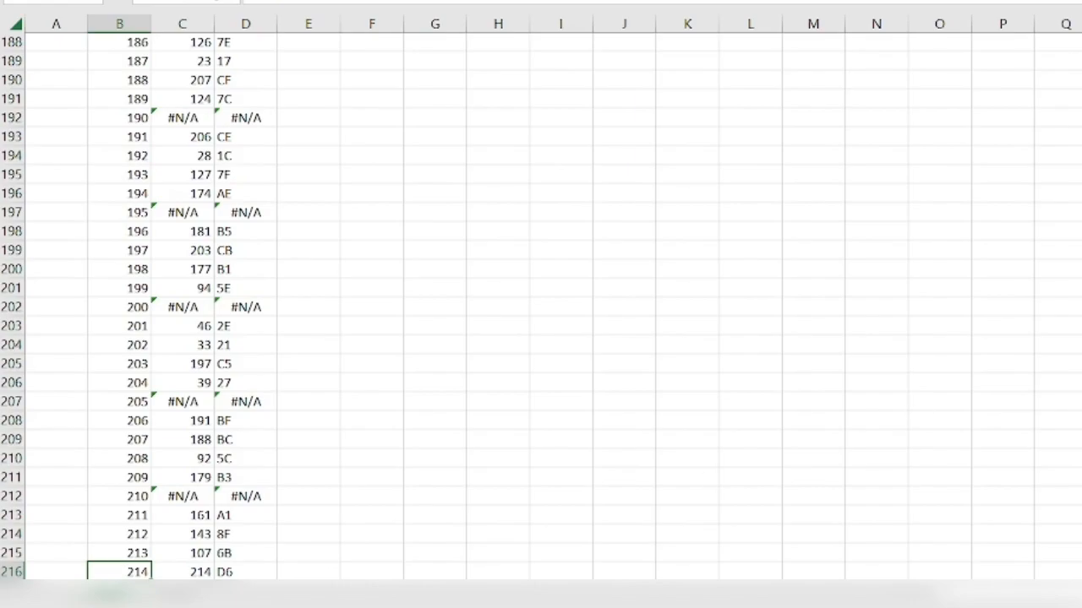
scroll(541, 308, up, 20)
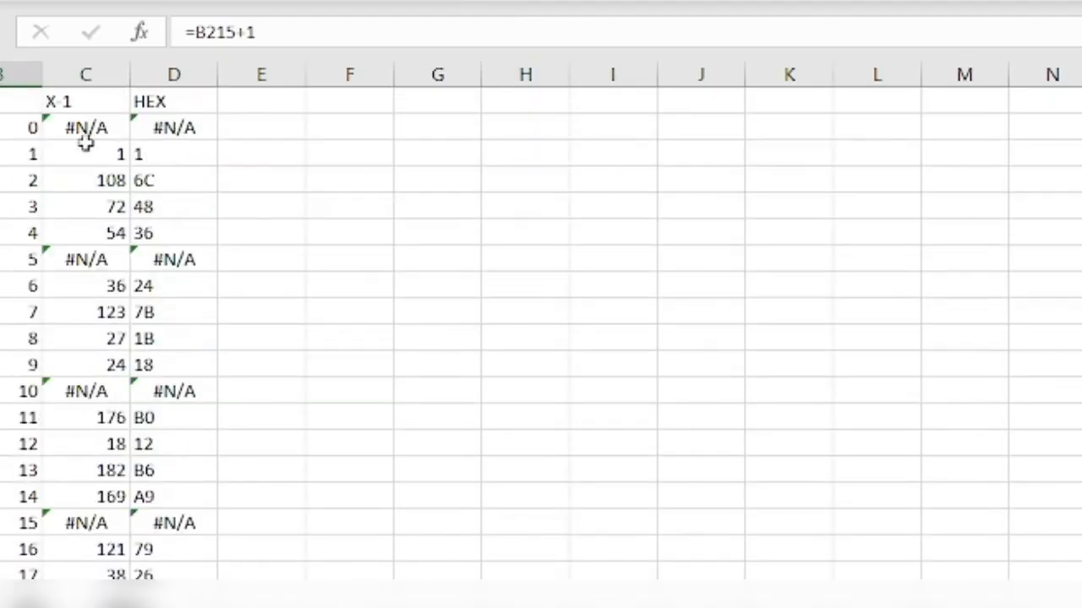
click(100, 127)
drag(196, 32, 734, 34)
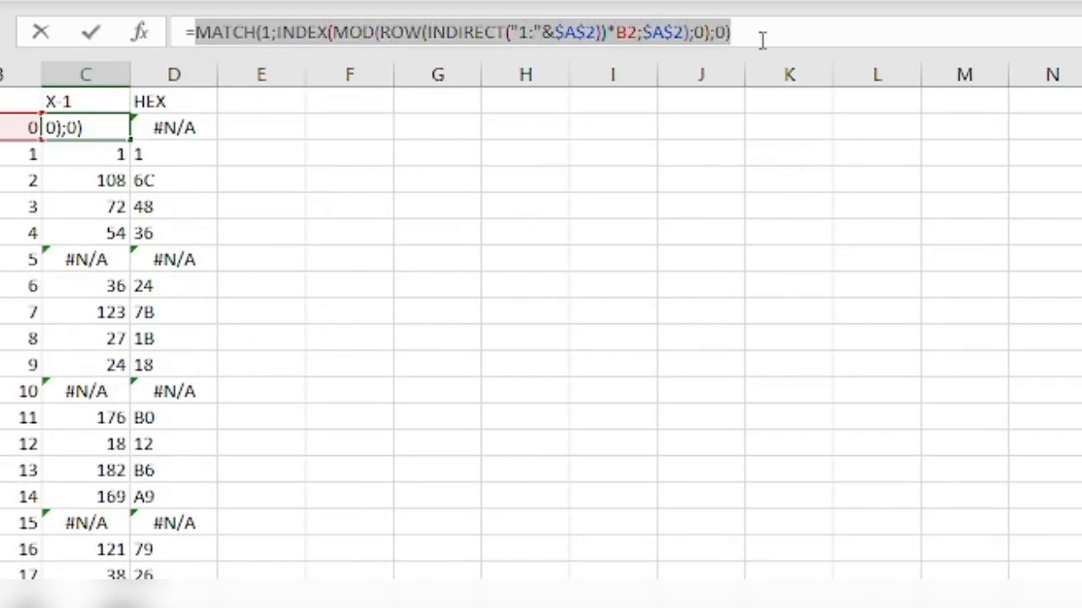
key(Tab)
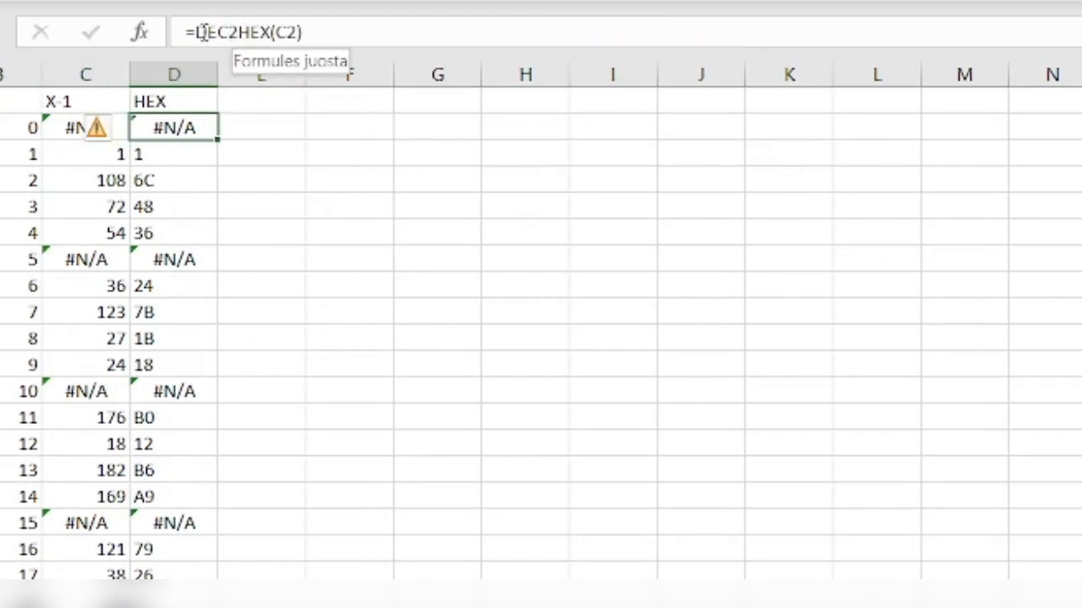
Step: Copy the HEX values D2:D216 into an empty Sublime Text file and remove the trailing blank line
scroll(384, 183, down, 10)
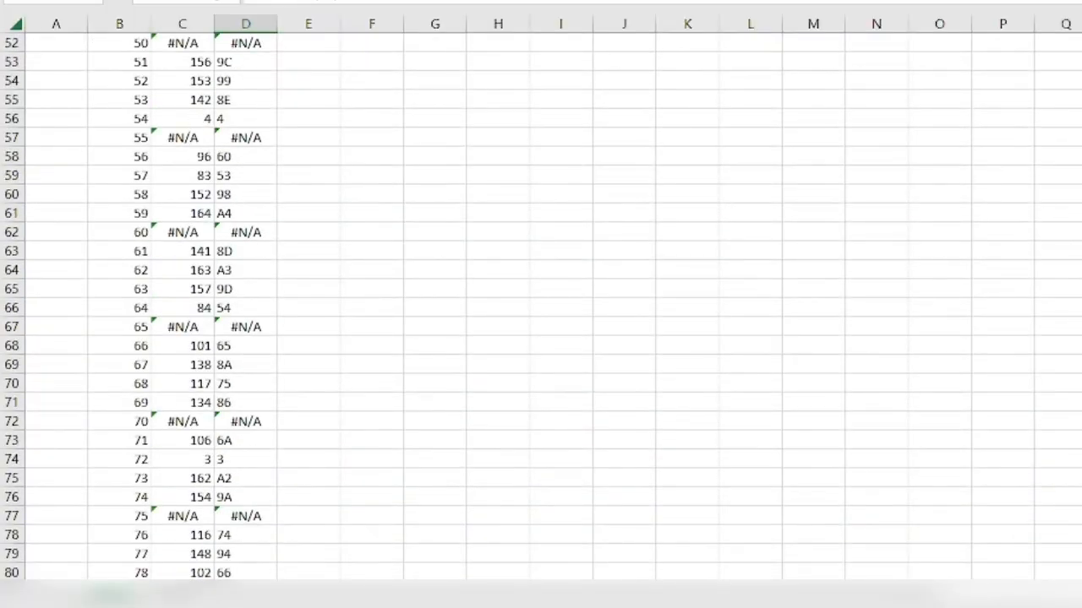
scroll(541, 304, down, 20)
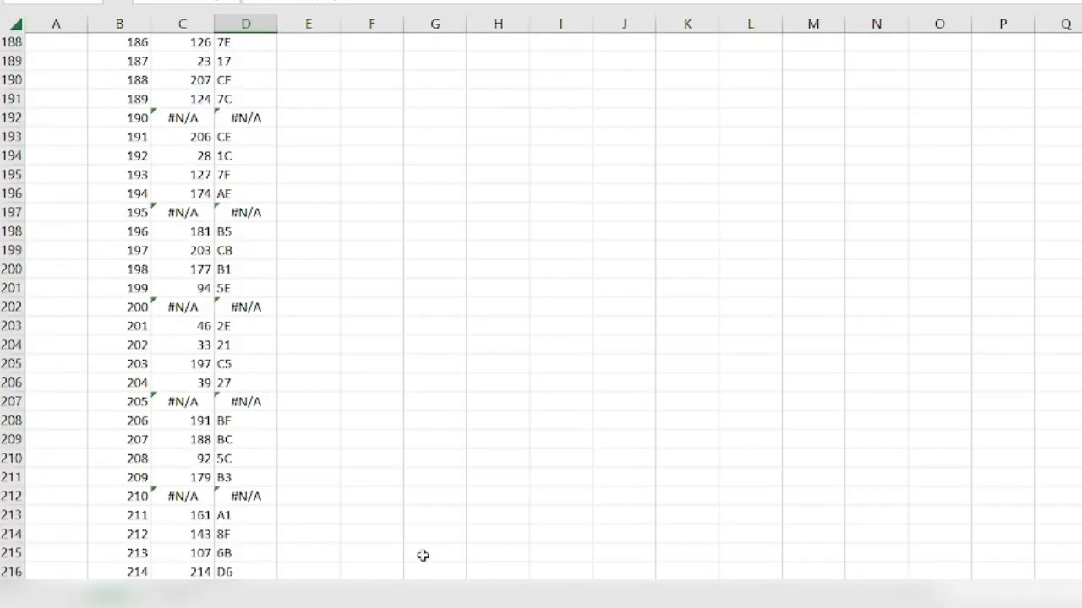
shift+click(244, 575)
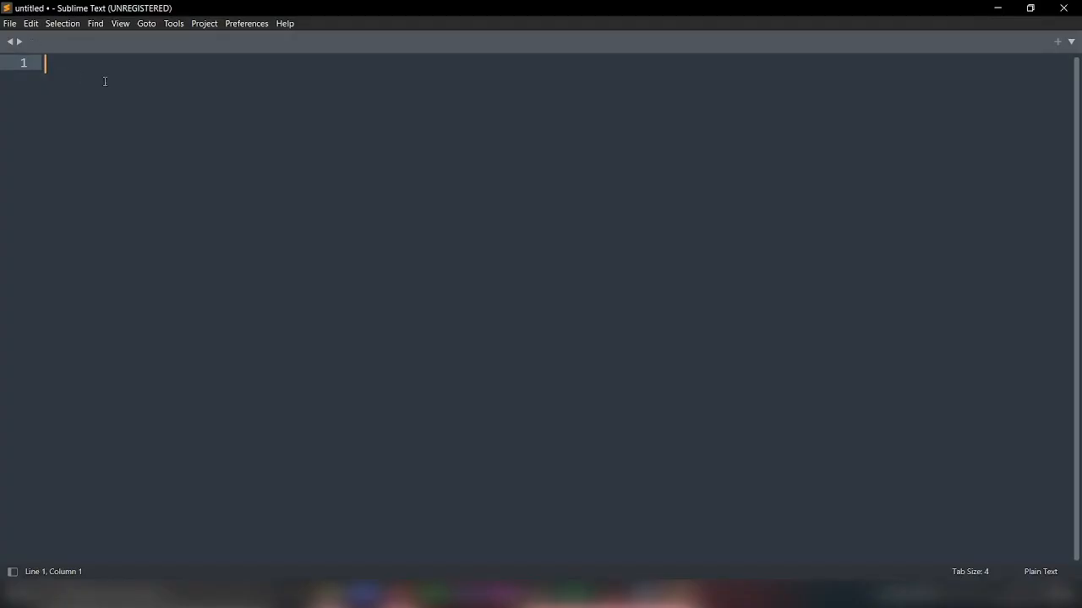
key(ctrl+v)
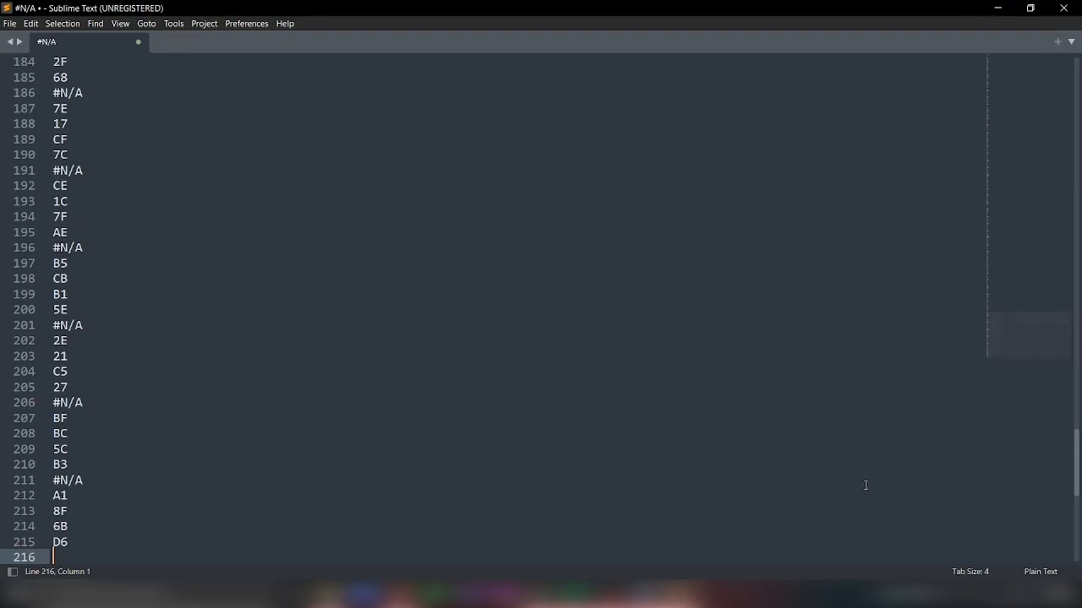
key(BackSpace)
Step: Replace every #N/A entry in the pasted hex list with 0
drag(1077, 465, 1076, 84)
mouse_move(82, 68)
mouse_down()
mouse_move(53, 63)
mouse_move(83, 64)
mouse_up()
right_click(61, 65)
click(62, 64)
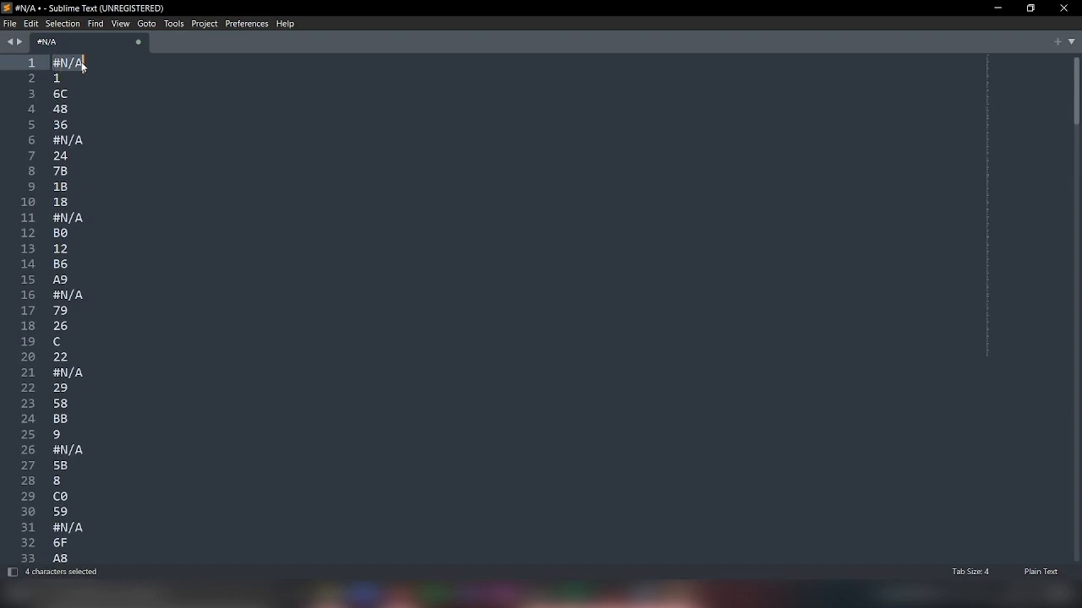
key(ctrl+d)
key(ctrl+d)
key(ctrl+d)
key(ctrl+d)
key(ctrl+d)
key(ctrl+d)
key(ctrl+d)
key(ctrl+d)
key(ctrl+d)
key(ctrl+d)
key(ctrl+d)
key(ctrl+d)
key(ctrl+d)
key(ctrl+d)
key(ctrl+d)
key(ctrl+d)
key(ctrl+d)
key(ctrl+d)
key(ctrl+d)
key(ctrl+d)
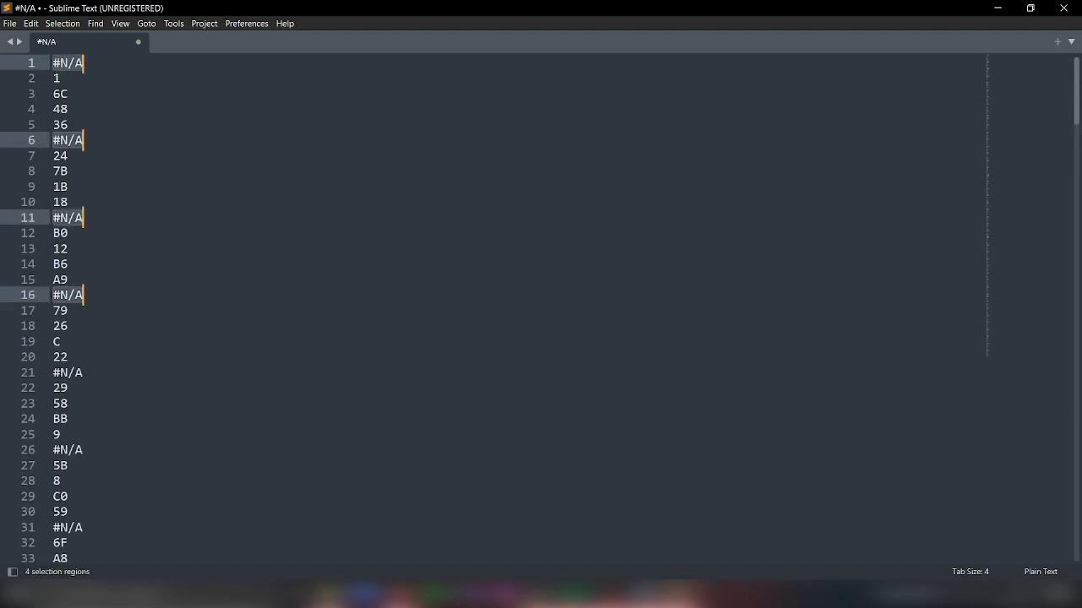
key(ctrl+d)
key(ctrl+d)
key(ctrl+d)
key(ctrl+d)
key(ctrl+d)
key(ctrl+d)
key(ctrl+d)
key(ctrl+d)
key(ctrl+d)
key(ctrl+d)
key(ctrl+d)
key(ctrl+d)
key(ctrl+d)
key(ctrl+d)
key(ctrl+d)
key(ctrl+d)
key(ctrl+d)
key(ctrl+d)
key(ctrl+d)
key(ctrl+d)
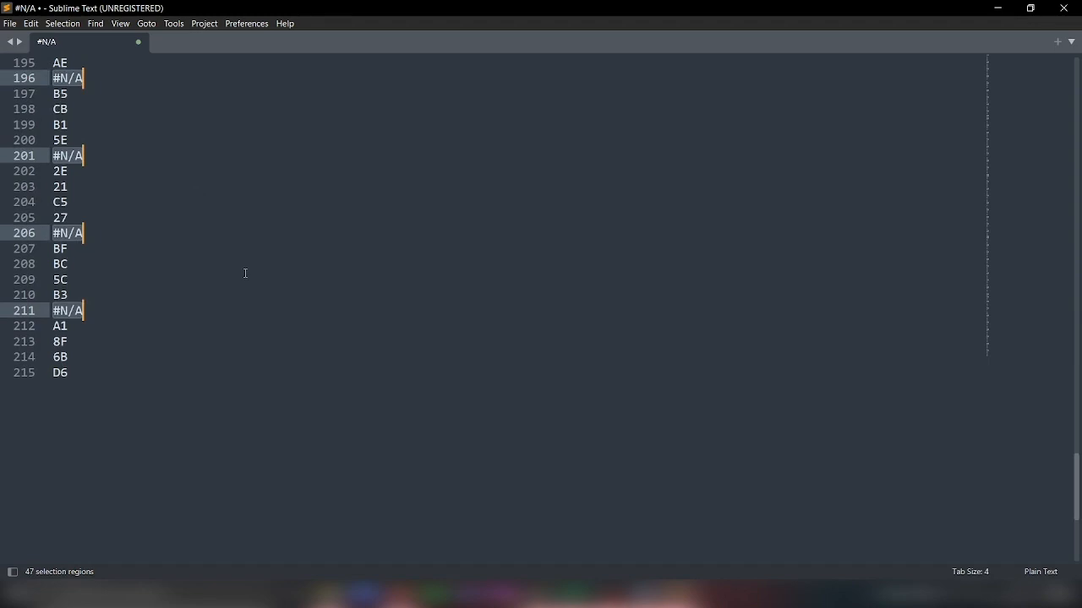
text(0)
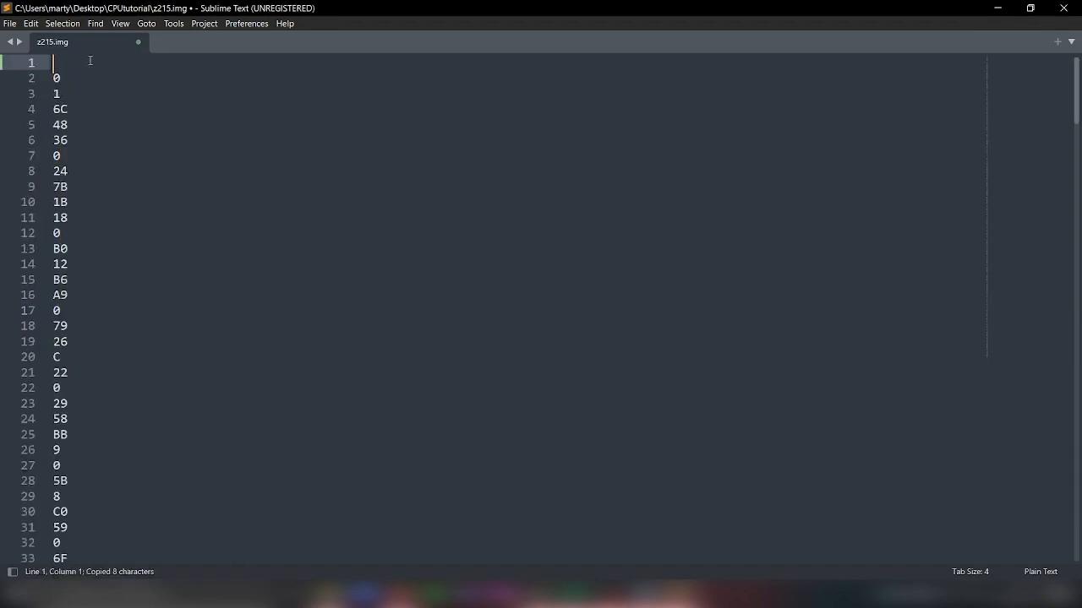
Step: Enter the header "v2.0 raw" on the first line above the hex values and save z215.img
text(v2.0 raw)
drag(53, 62, 54, 78)
drag(133, 63, 53, 63)
click(125, 63)
key(ctrl+s)
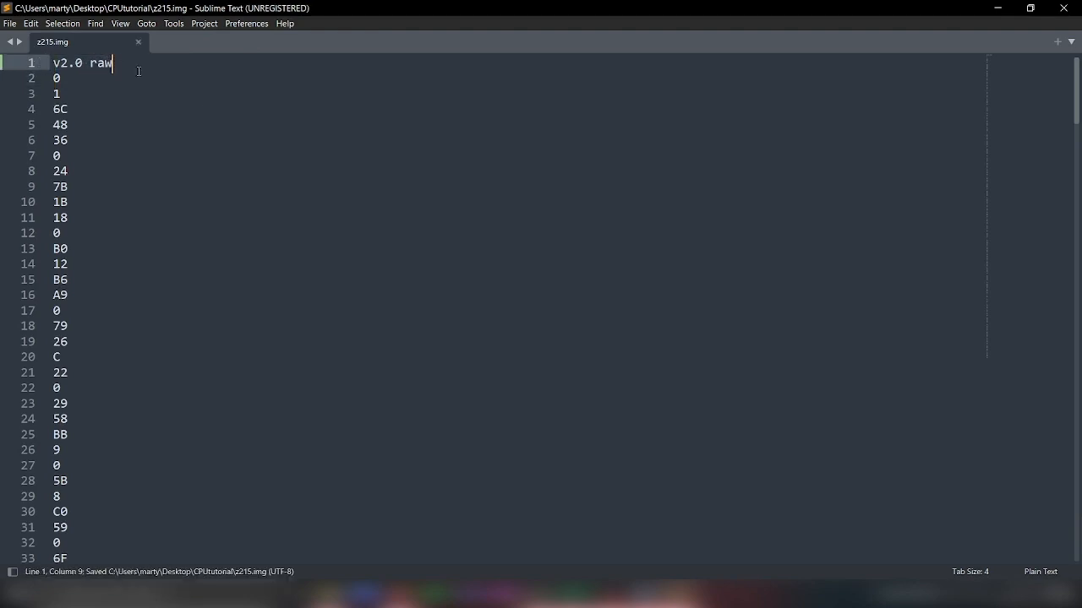
Step: Switch to Logisim and load z215.img from the CPUtutorial folder into the INV circuit's ROM contents
click(539, 596)
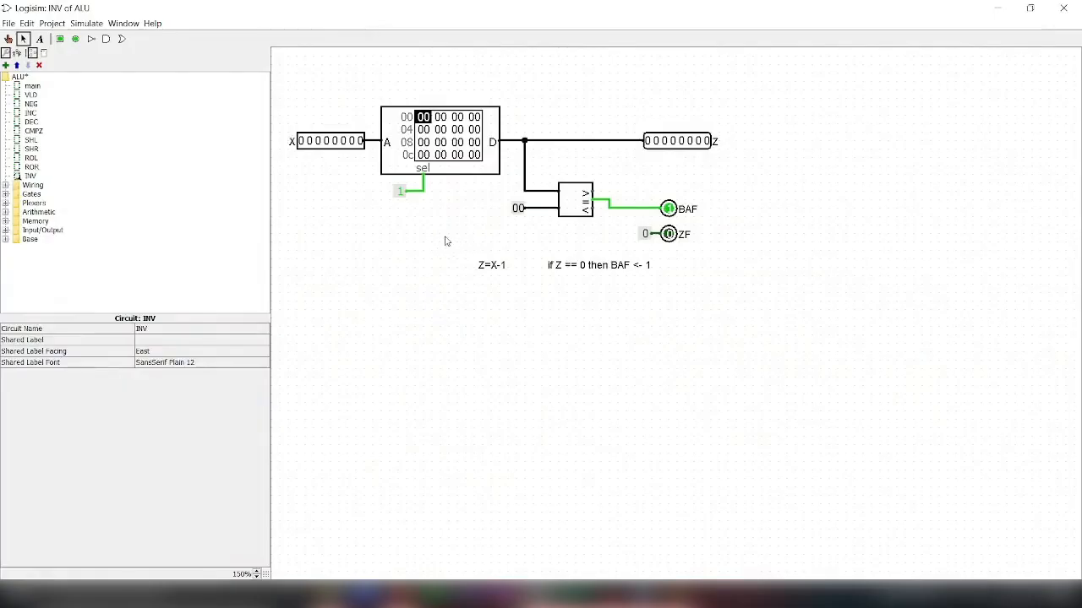
right_click(426, 143)
click(456, 181)
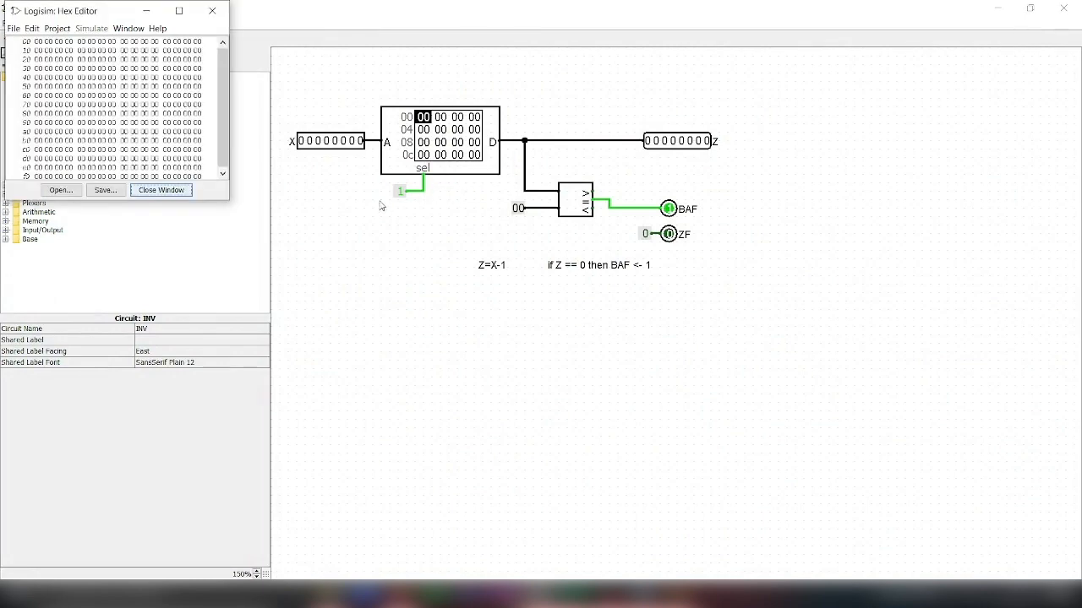
click(58, 191)
click(85, 63)
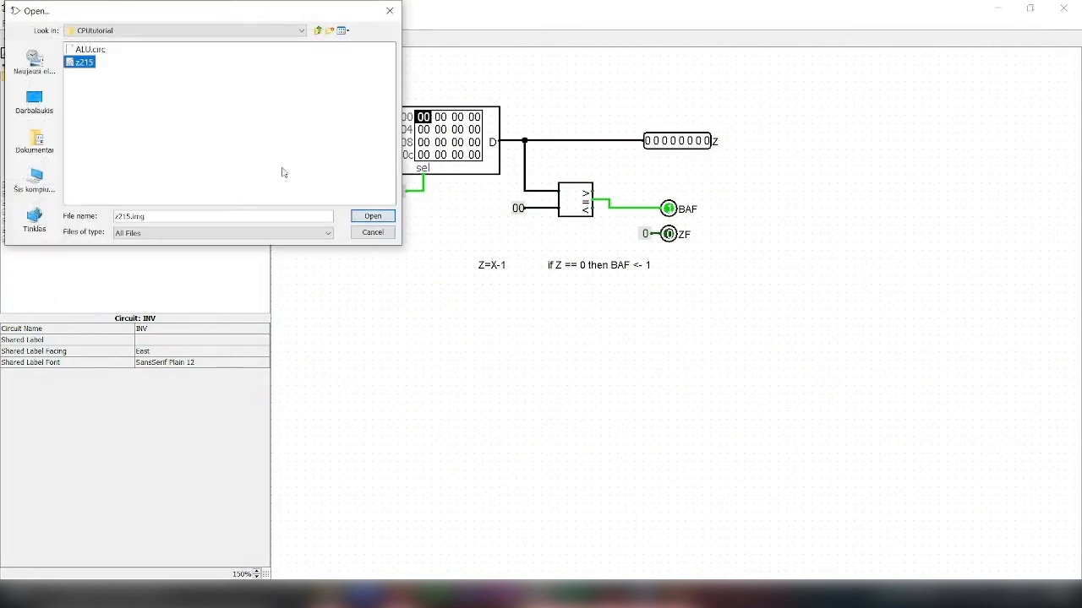
click(369, 214)
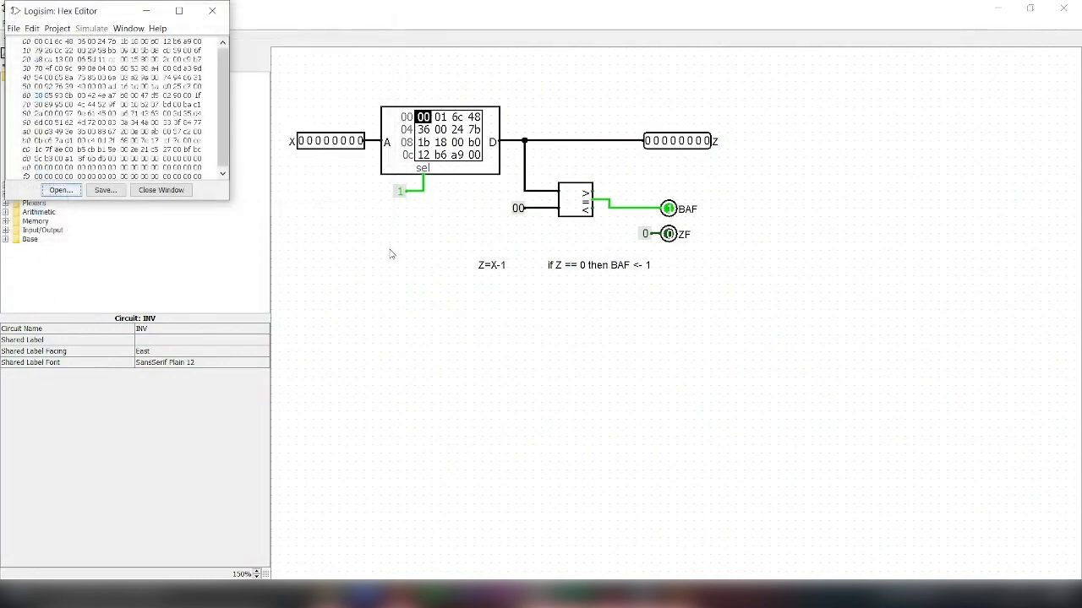
click(180, 190)
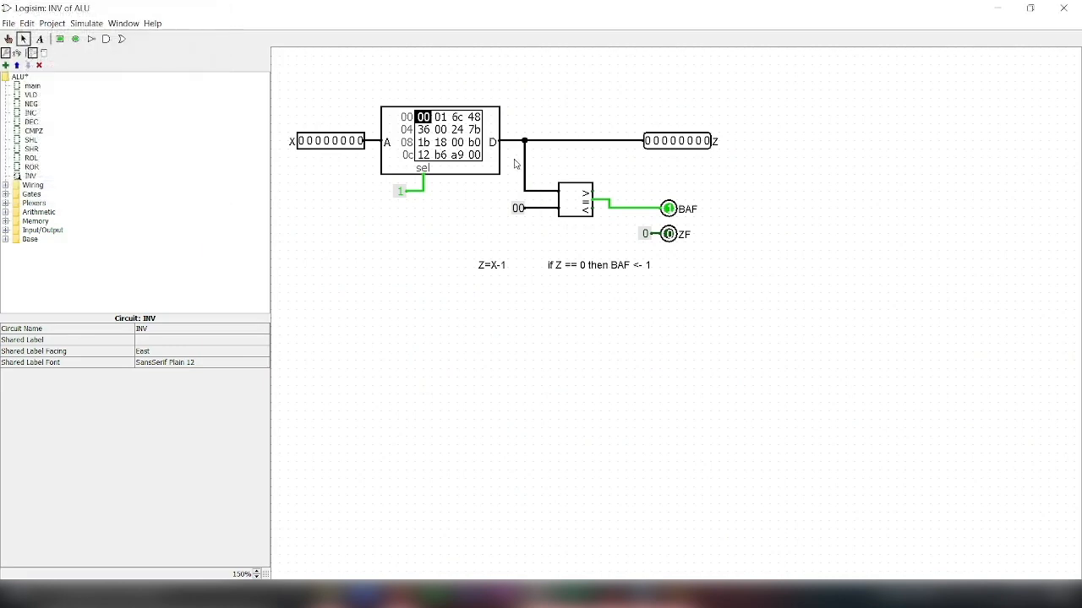